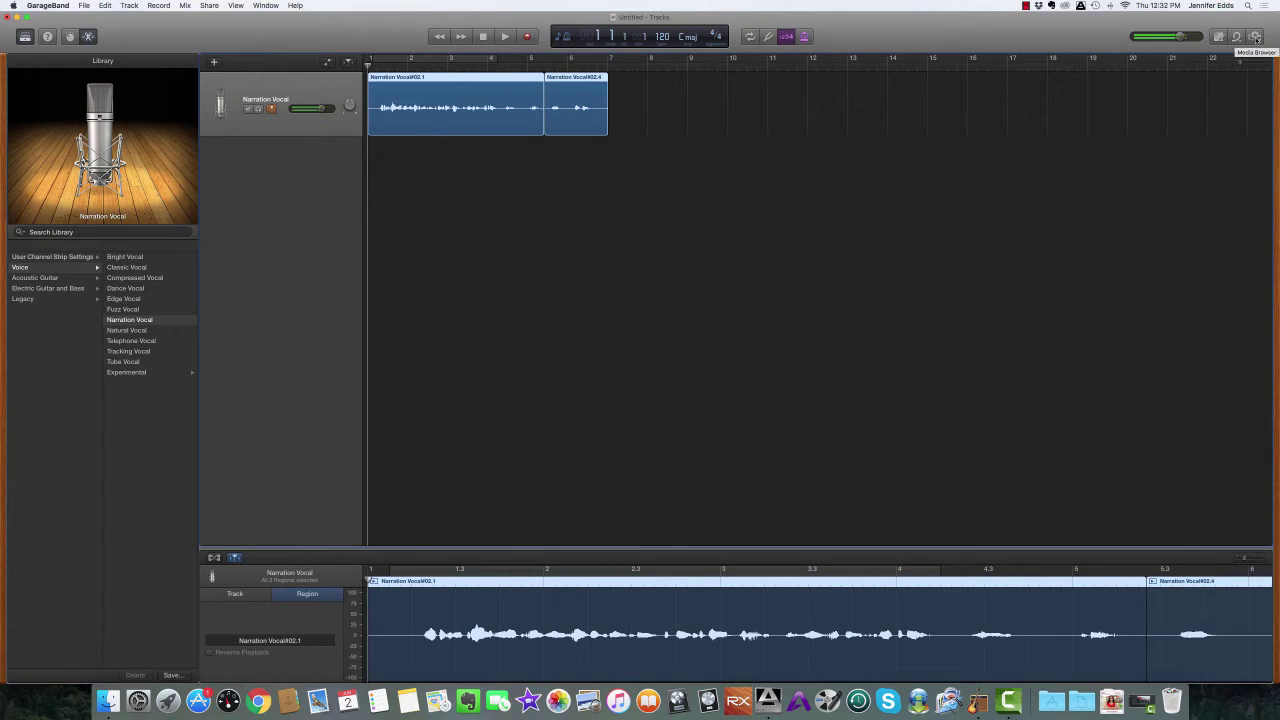
# Step: Search the Media Browser for 'tapas' and drag the Tapas song onto a new track at bar 1
pyautogui.click(1257, 37)
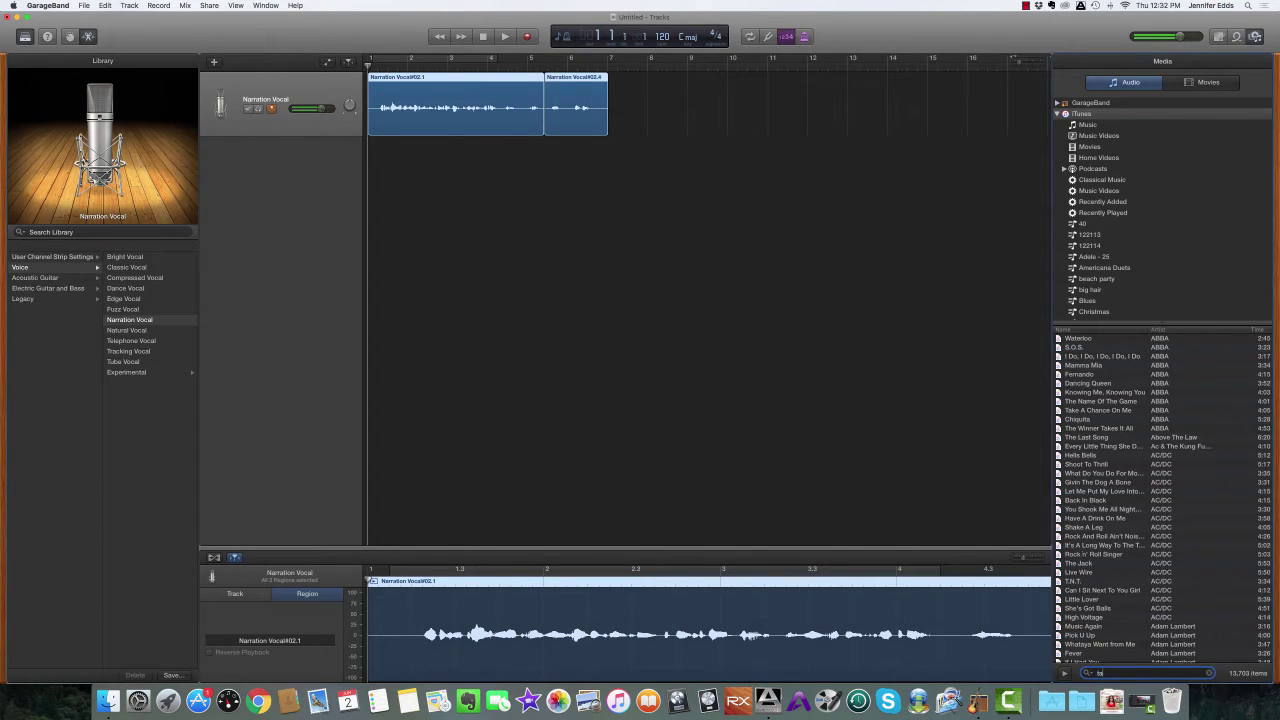
pyautogui.write('pas')
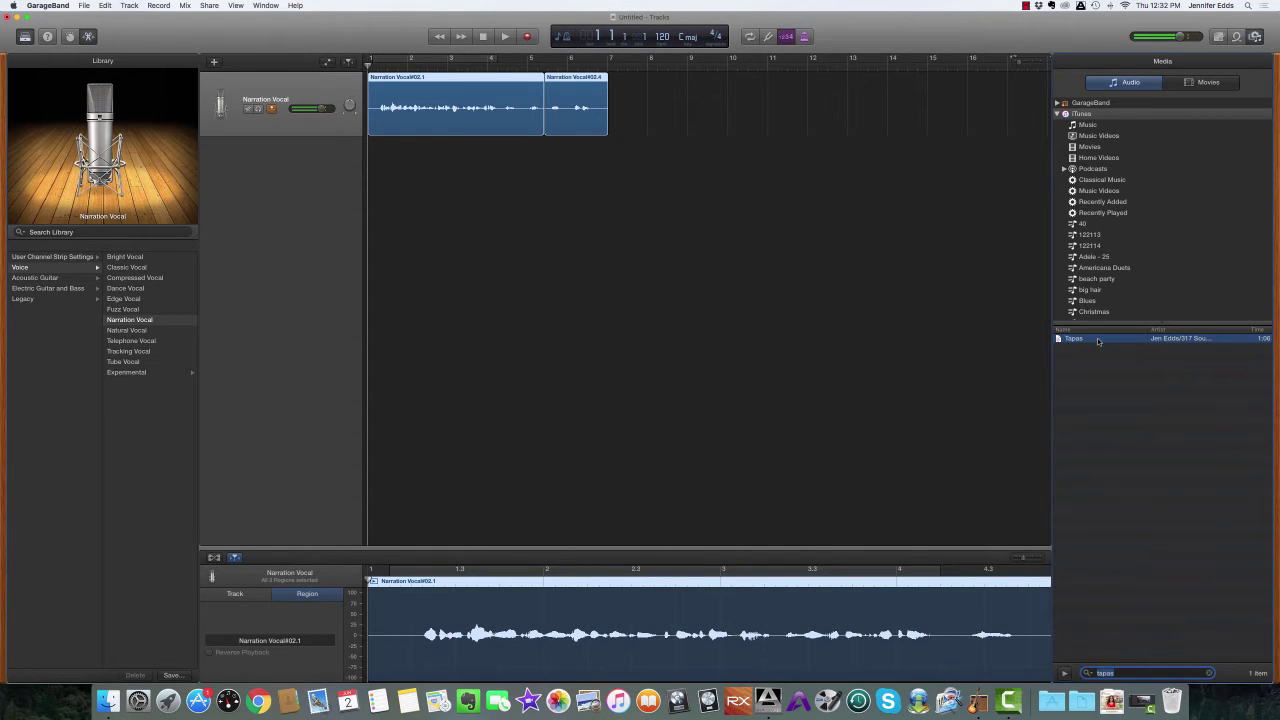
pyautogui.moveTo(1097, 341); pyautogui.dragTo(380, 286)
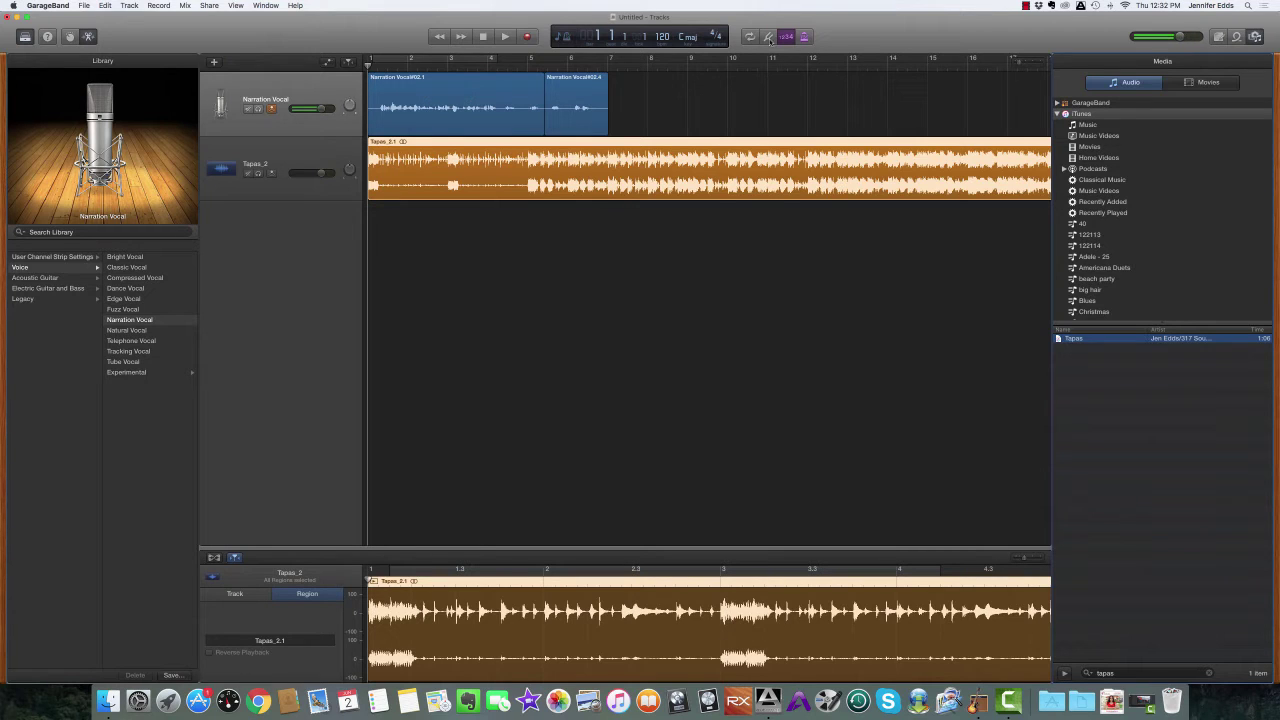
# Step: Move both Narration Vocal regions later to about bar 5 and preview the mix
pyautogui.click(1257, 36)
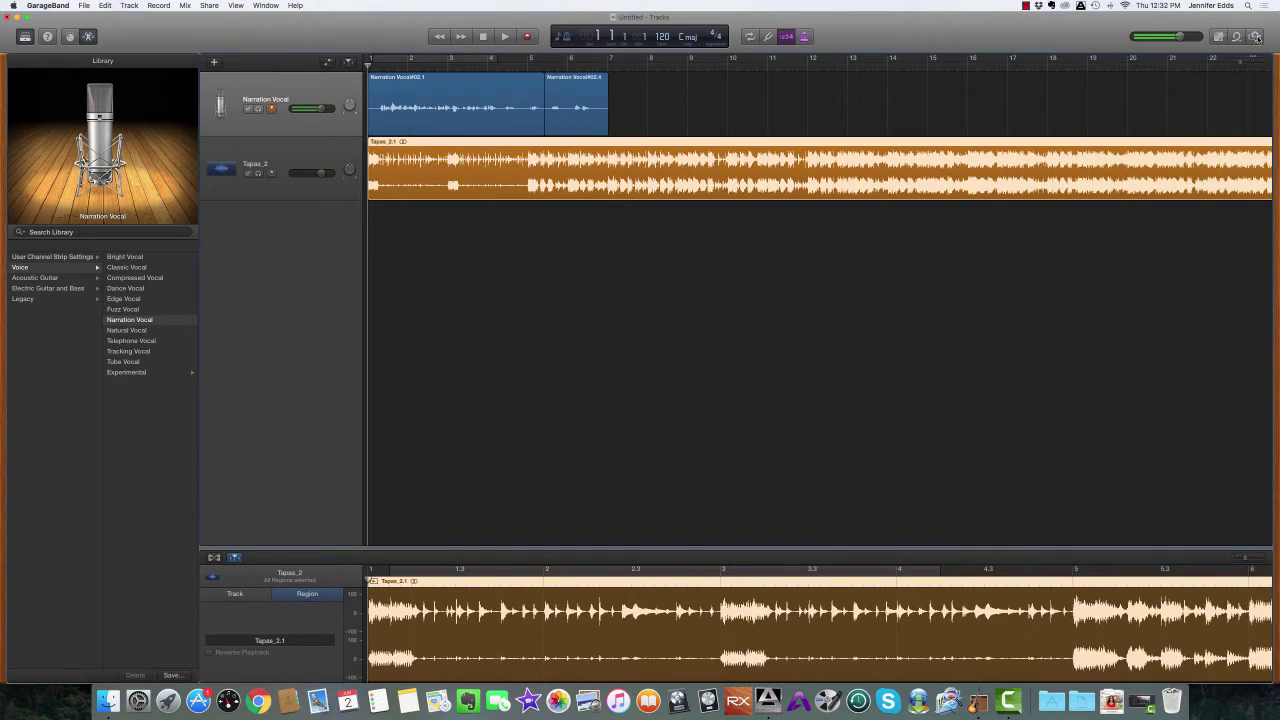
pyautogui.moveTo(617, 100)
pyautogui.mouseDown()
pyautogui.moveTo(522, 103)
pyautogui.moveTo(460, 84)
pyautogui.moveTo(605, 93)
pyautogui.mouseUp()
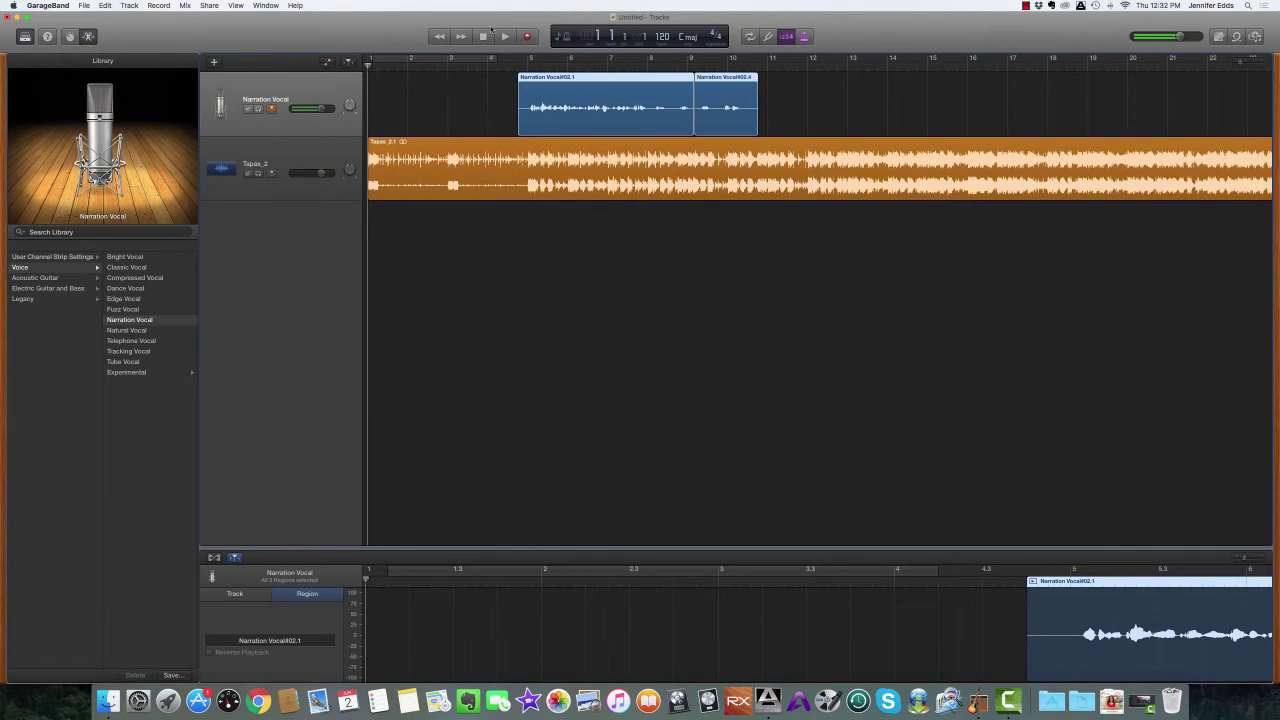
pyautogui.press('space')
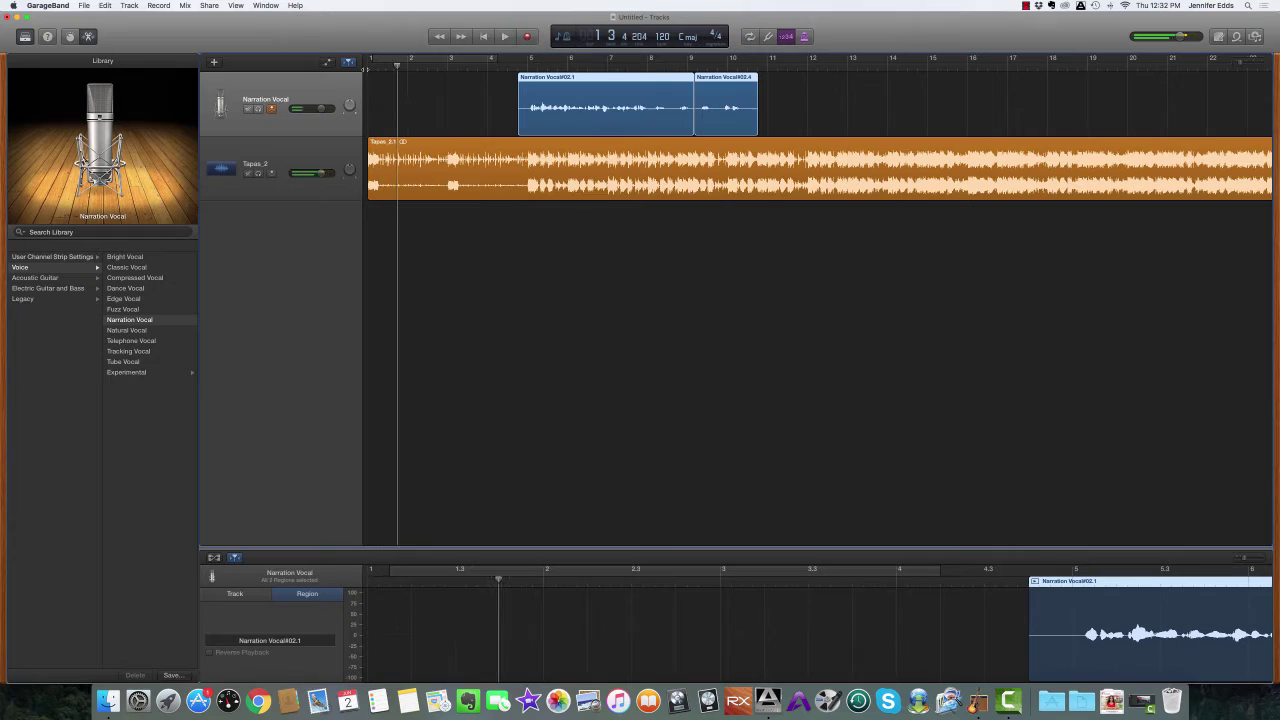
pyautogui.press('space')
# Step: Turn the Tapas_2 music volume down to -14 dB while playing from the start
pyautogui.moveTo(320, 172); pyautogui.dragTo(308, 172)
pyautogui.click(483, 37)
pyautogui.press('space')
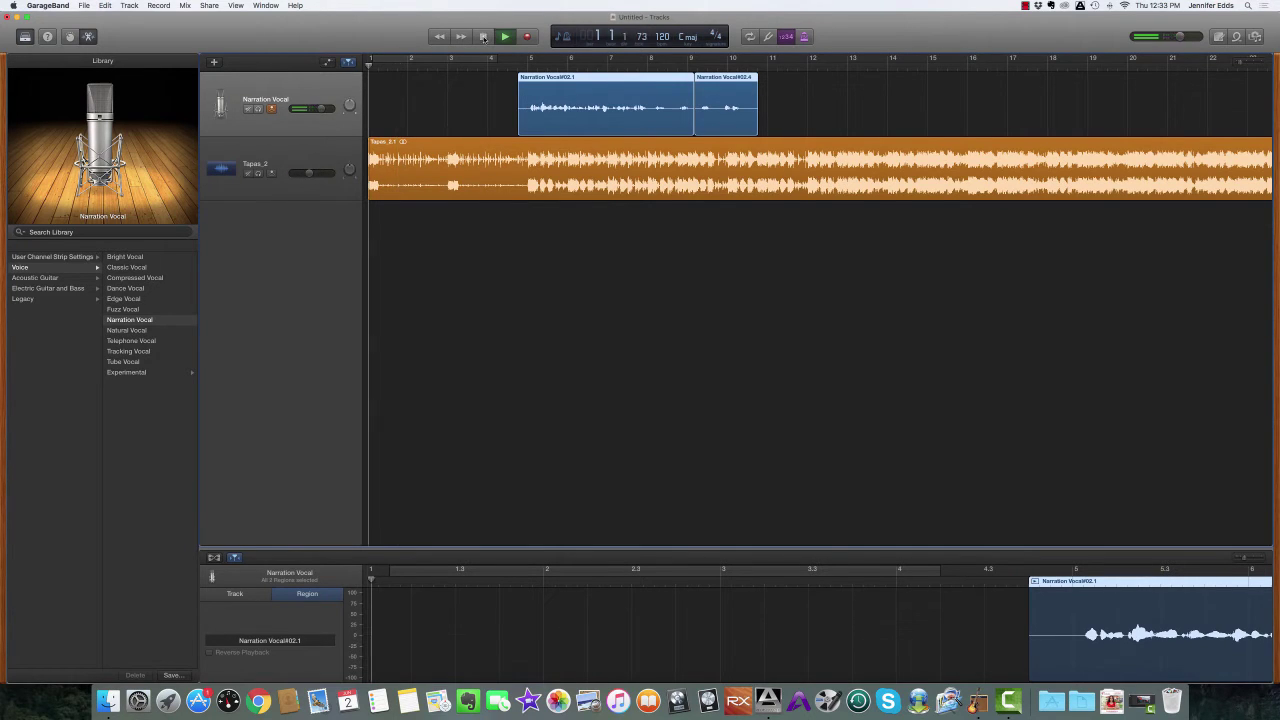
pyautogui.moveTo(313, 181); pyautogui.dragTo(299, 174)
pyautogui.press('space')
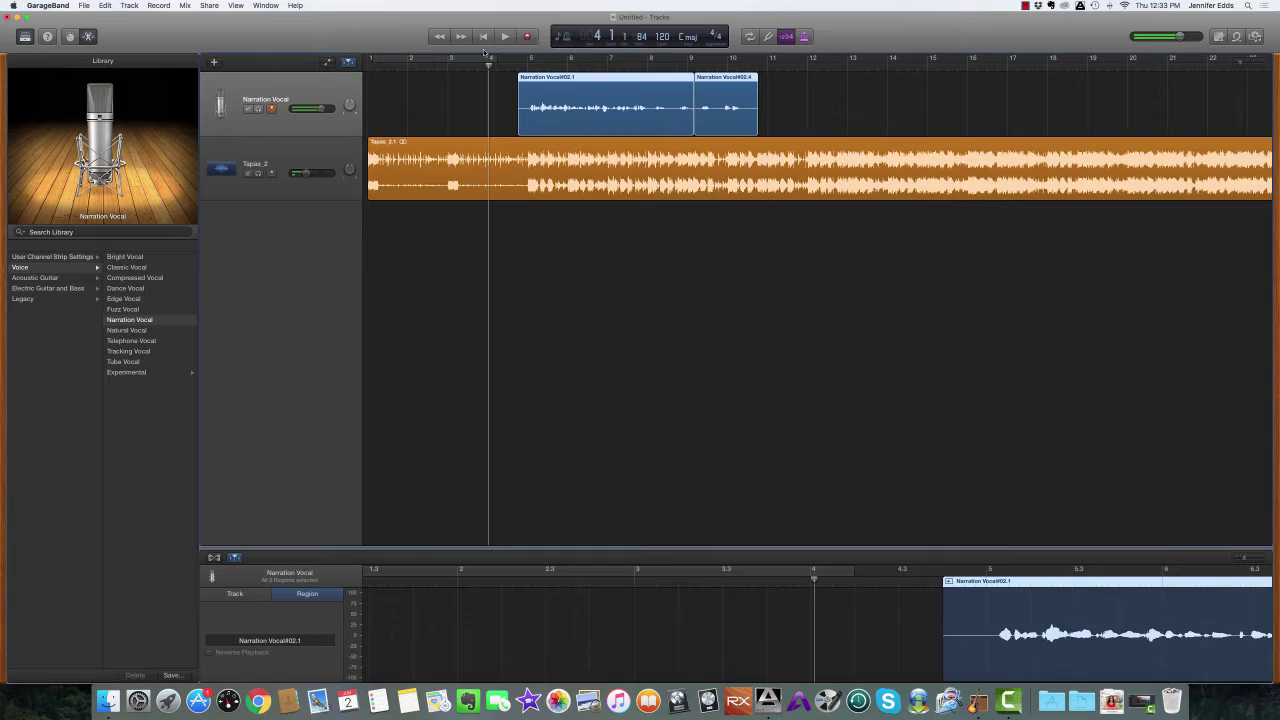
pyautogui.click(483, 36)
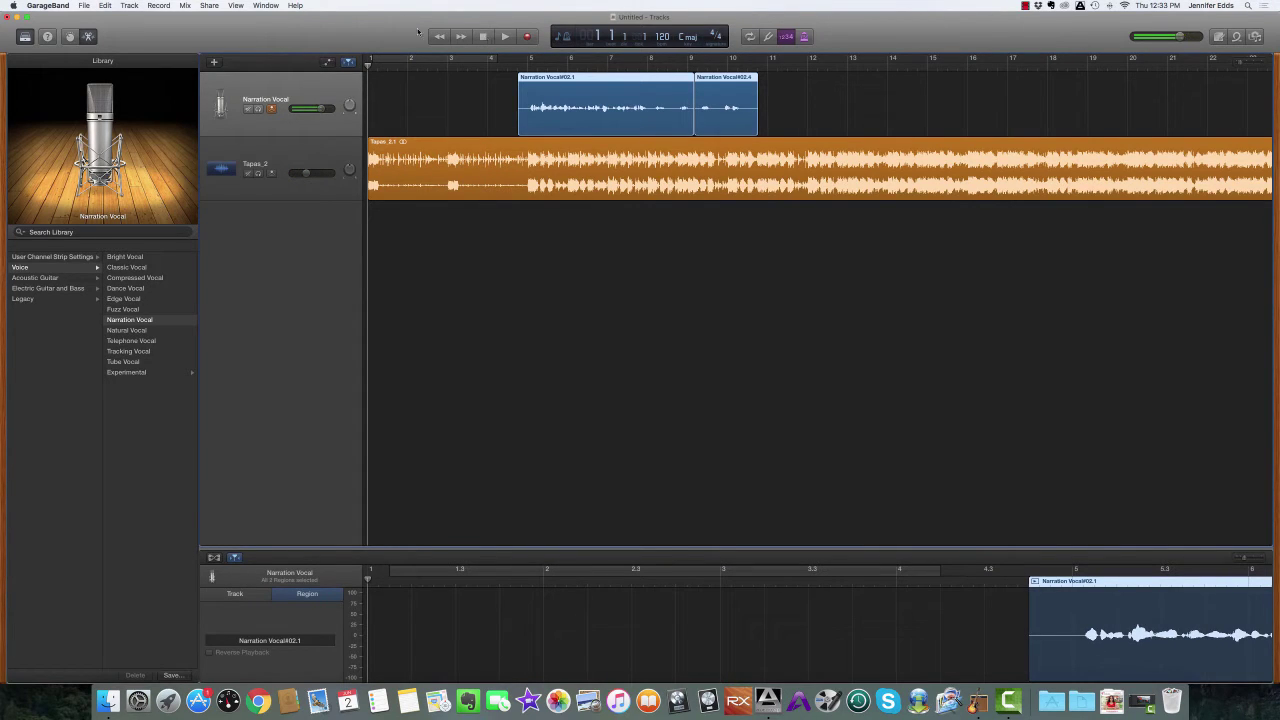
# Step: Add two points on the Tapas_2 volume line and drop the first to -24.9 dB at bar 1
pyautogui.click(328, 64)
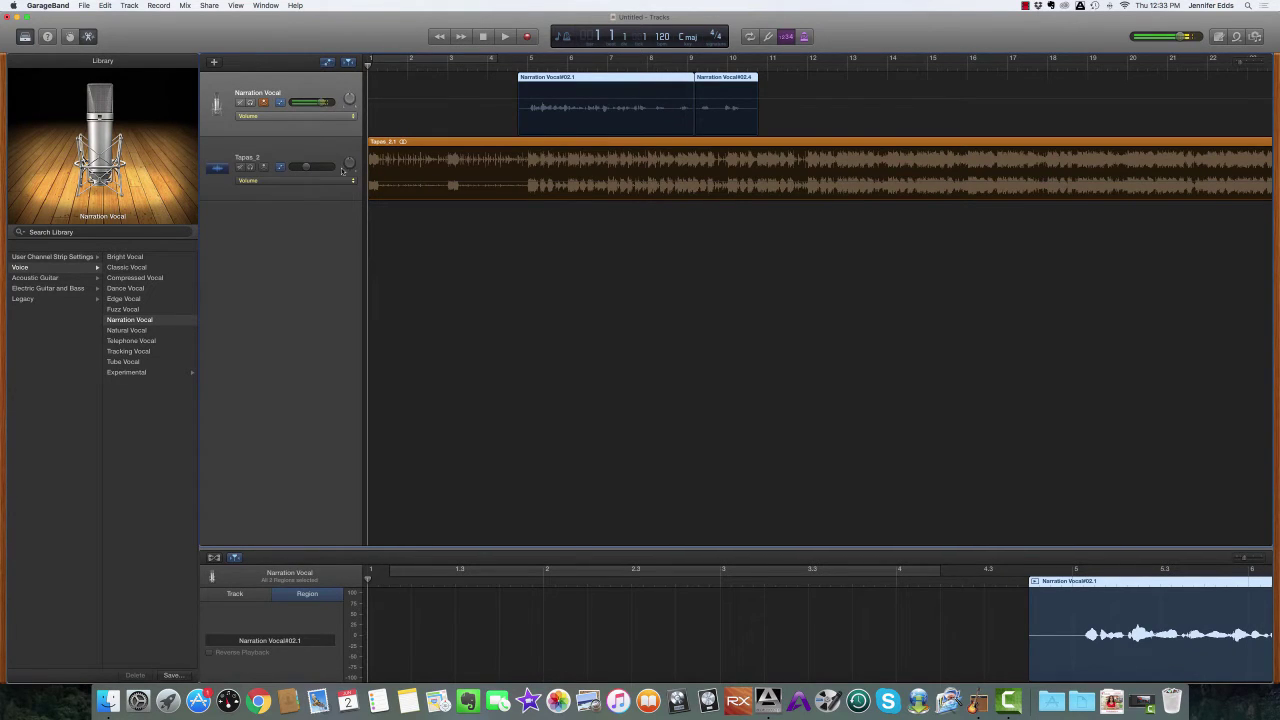
pyautogui.click(438, 177)
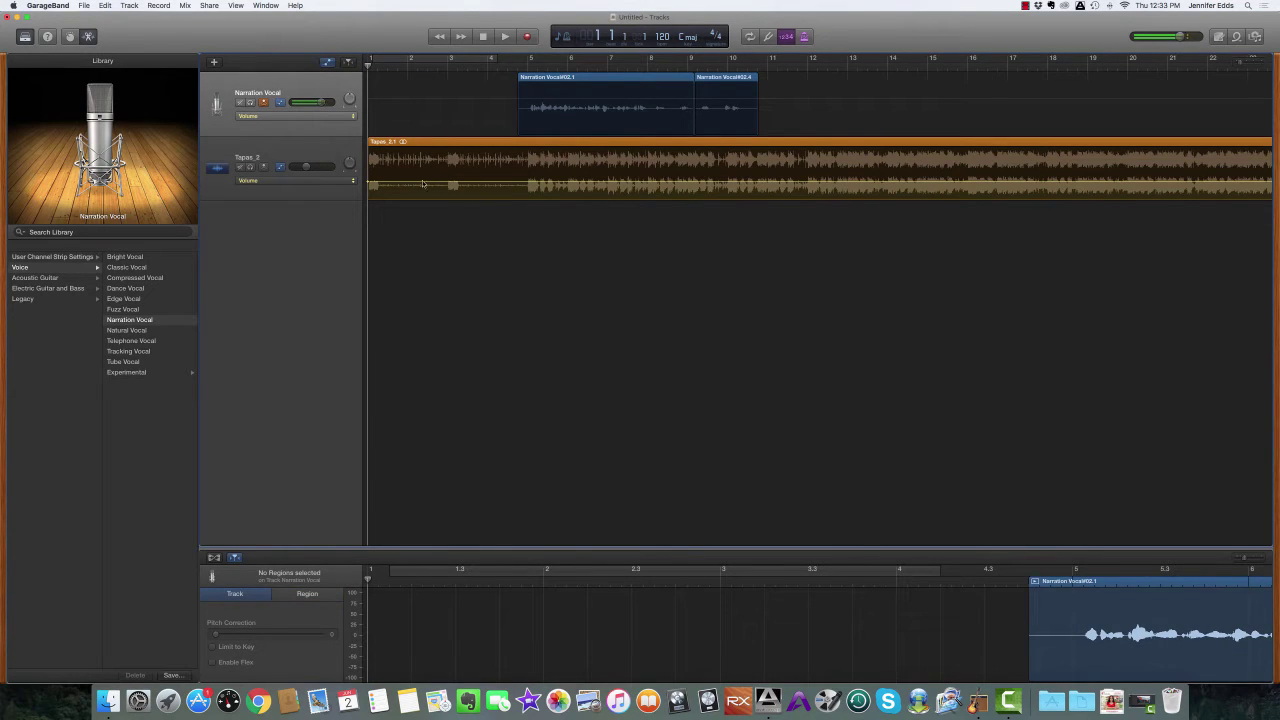
pyautogui.moveTo(306, 167); pyautogui.dragTo(310, 167)
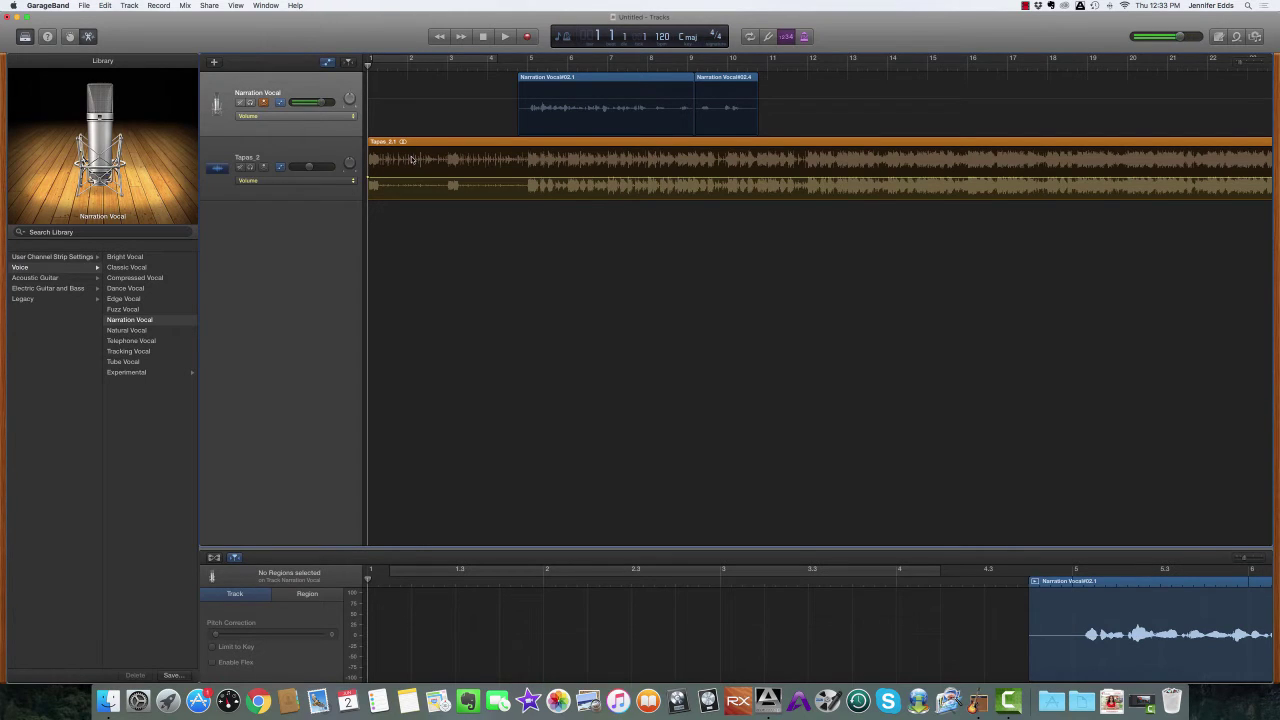
pyautogui.click(504, 178)
pyautogui.click(463, 178)
pyautogui.moveTo(367, 178); pyautogui.dragTo(367, 195)
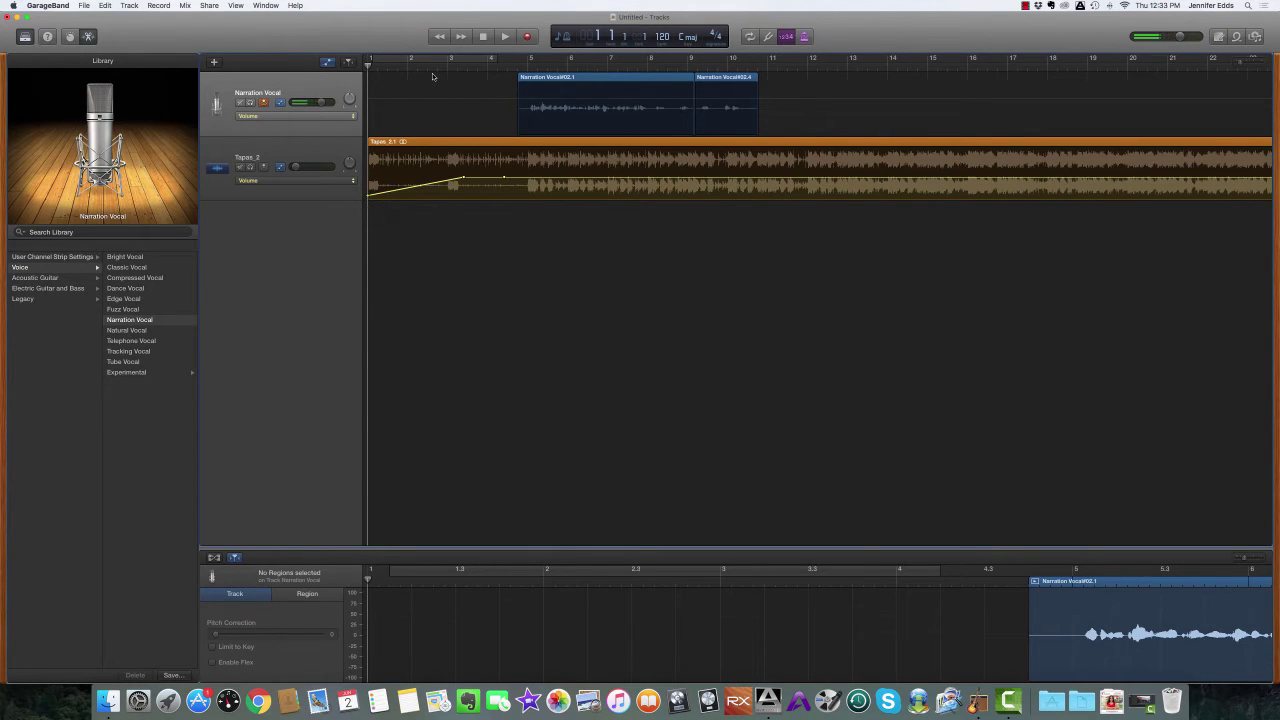
pyautogui.press('space')
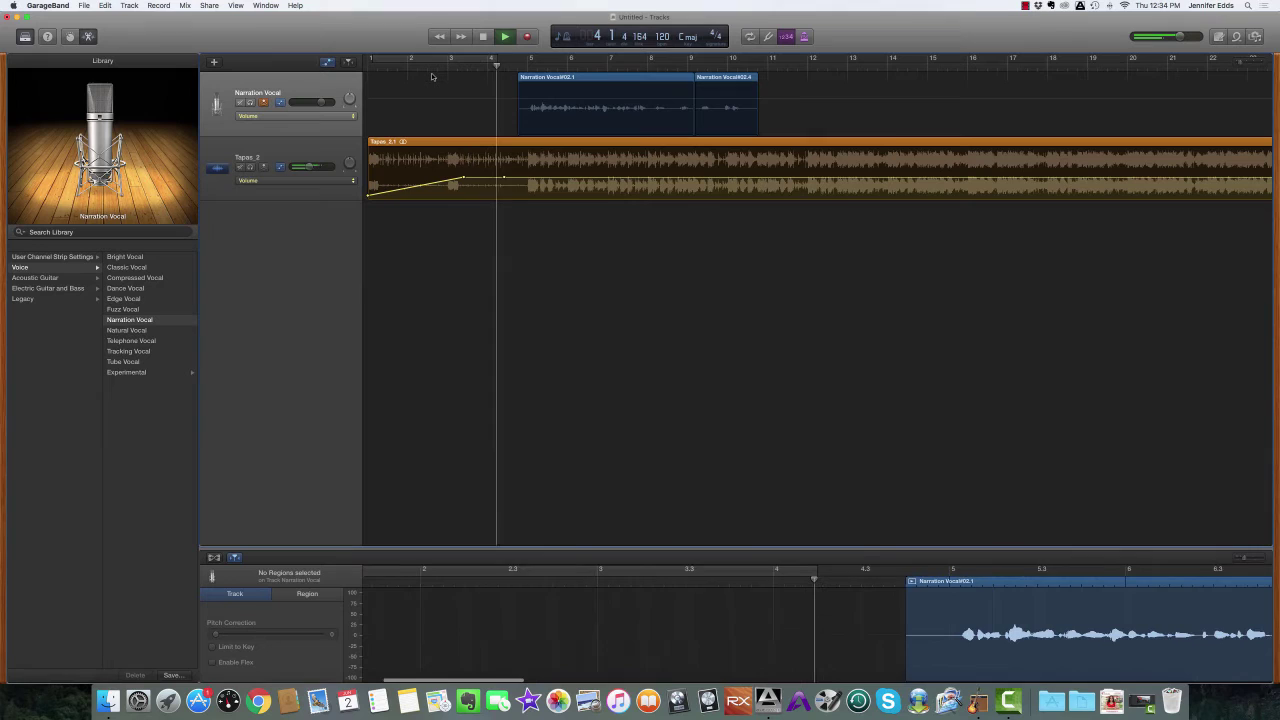
pyautogui.press('space')
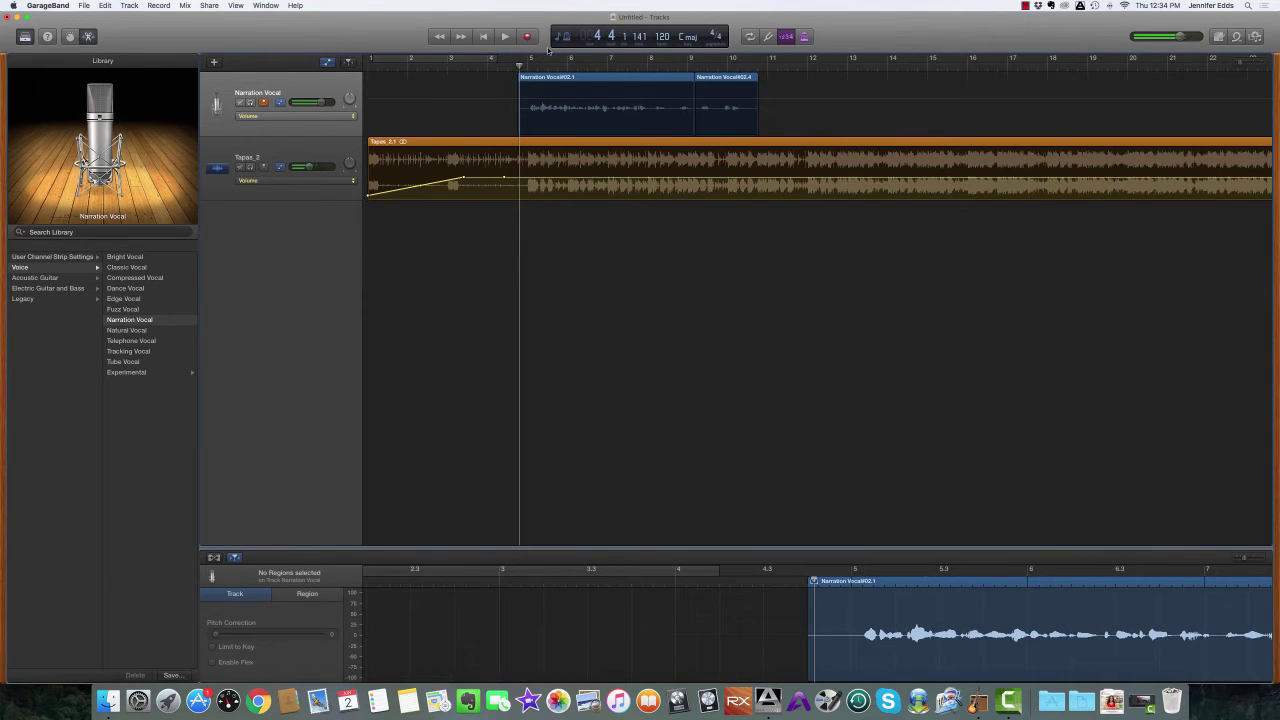
# Step: Drag both narration regions left to about bar 3.5 and play from the start to check timing
pyautogui.click(584, 77)
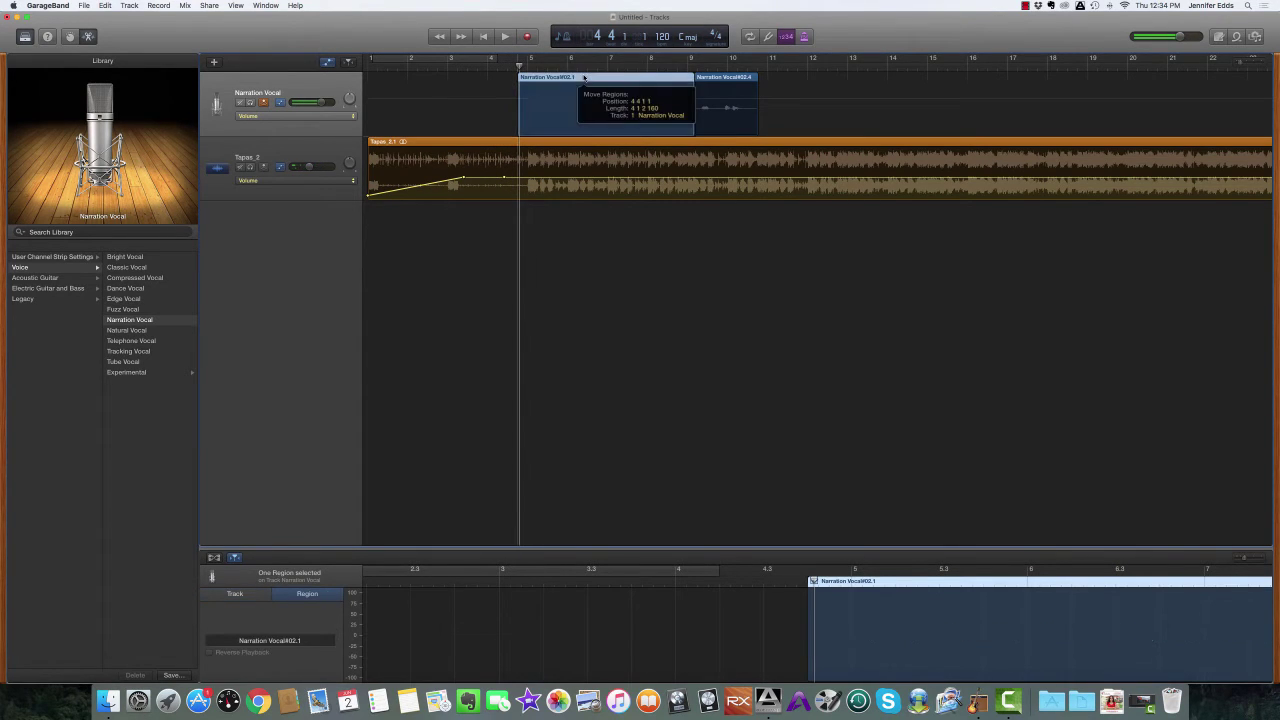
pyautogui.moveTo(776, 80); pyautogui.dragTo(577, 98)
pyautogui.click(616, 87)
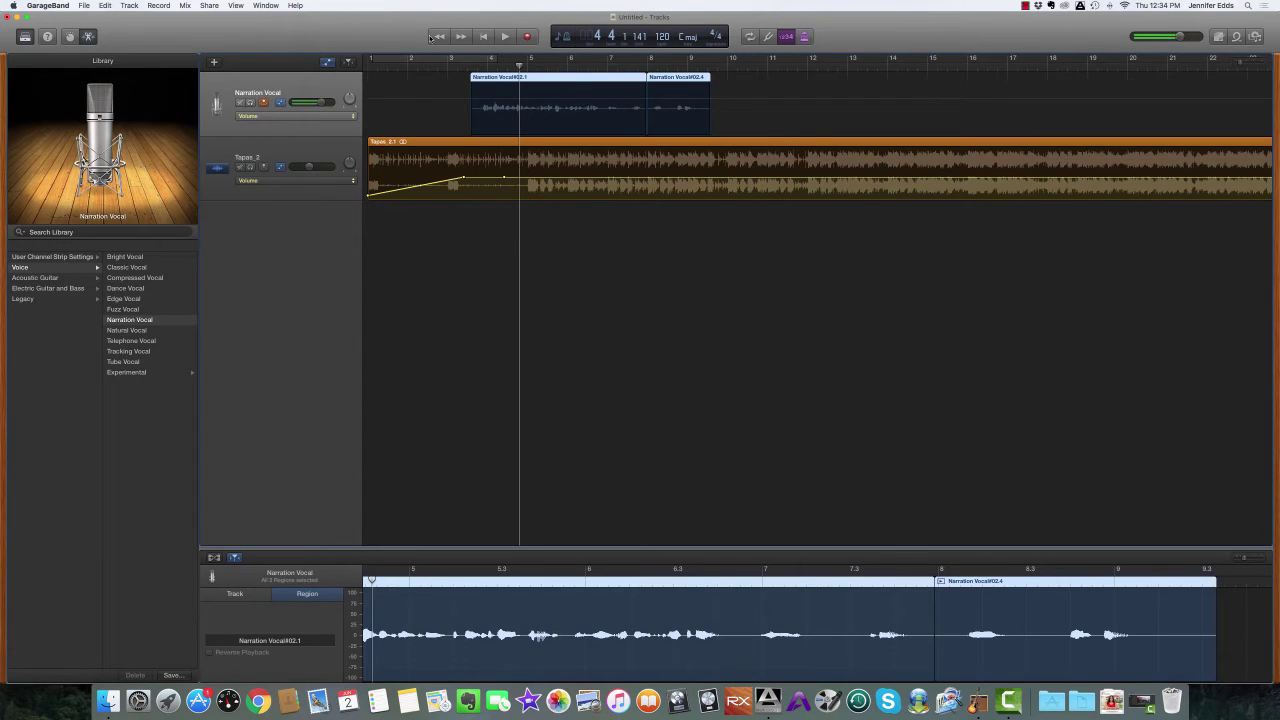
pyautogui.click(482, 36)
pyautogui.press('space')
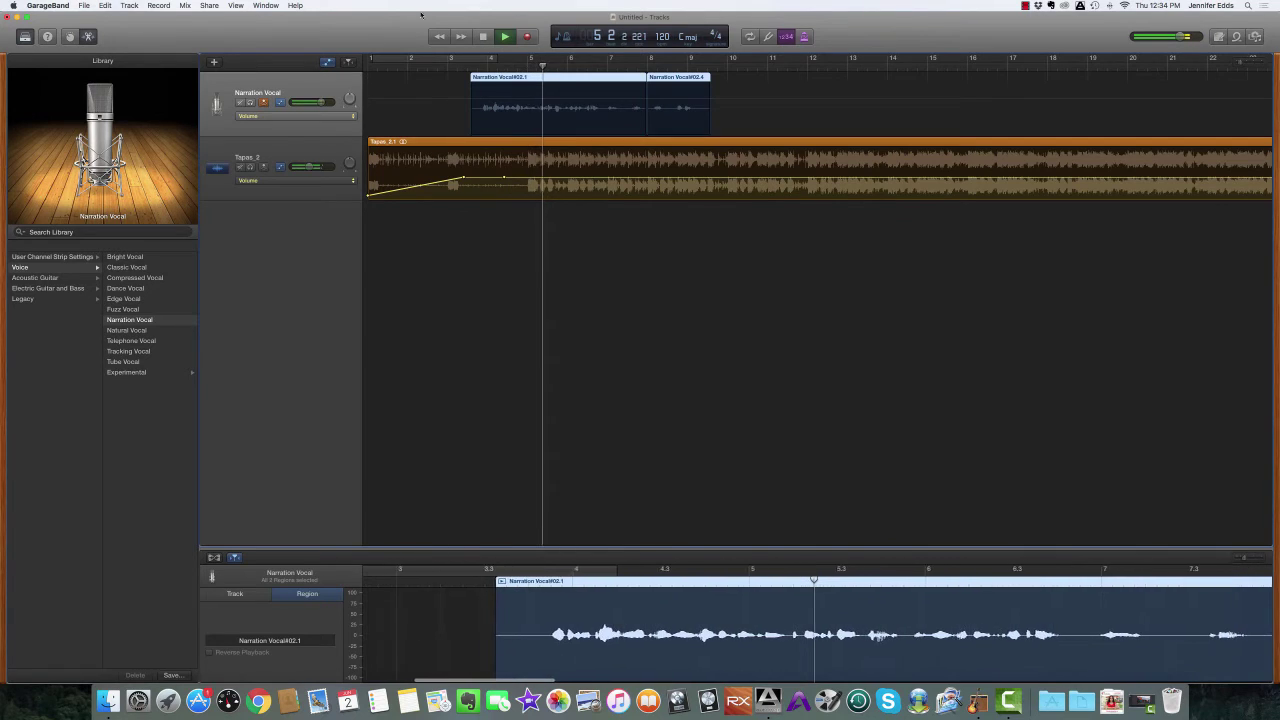
pyautogui.press('space')
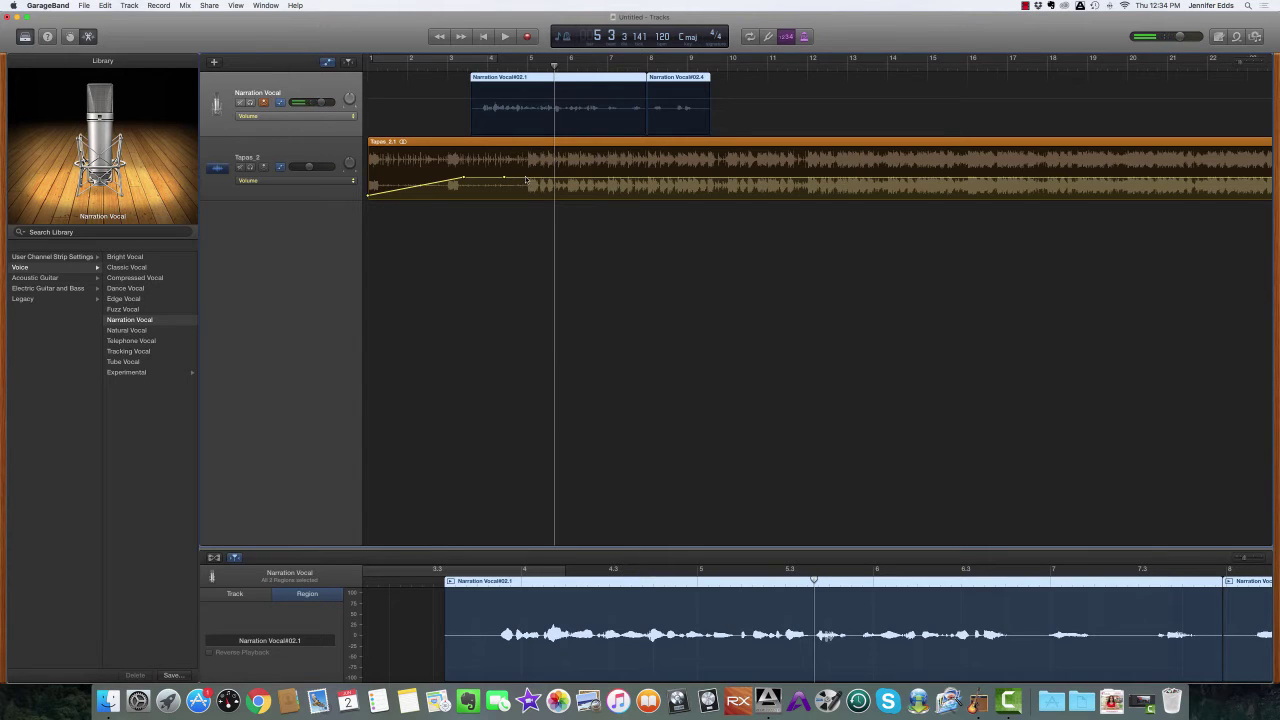
# Step: Add Tapas_2 volume points near bars 5 and 9, ducking the music to -20.8 dB under the voice
pyautogui.click(525, 179)
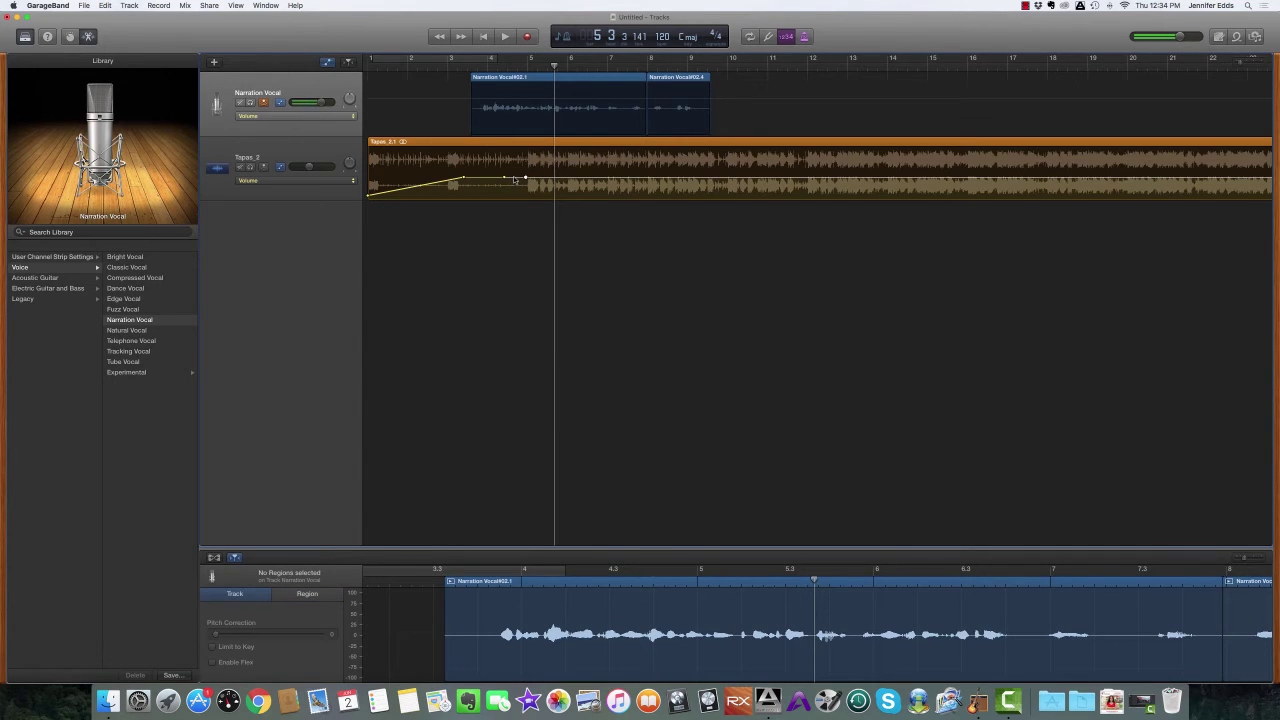
pyautogui.click(704, 179)
pyautogui.moveTo(706, 180); pyautogui.dragTo(705, 187)
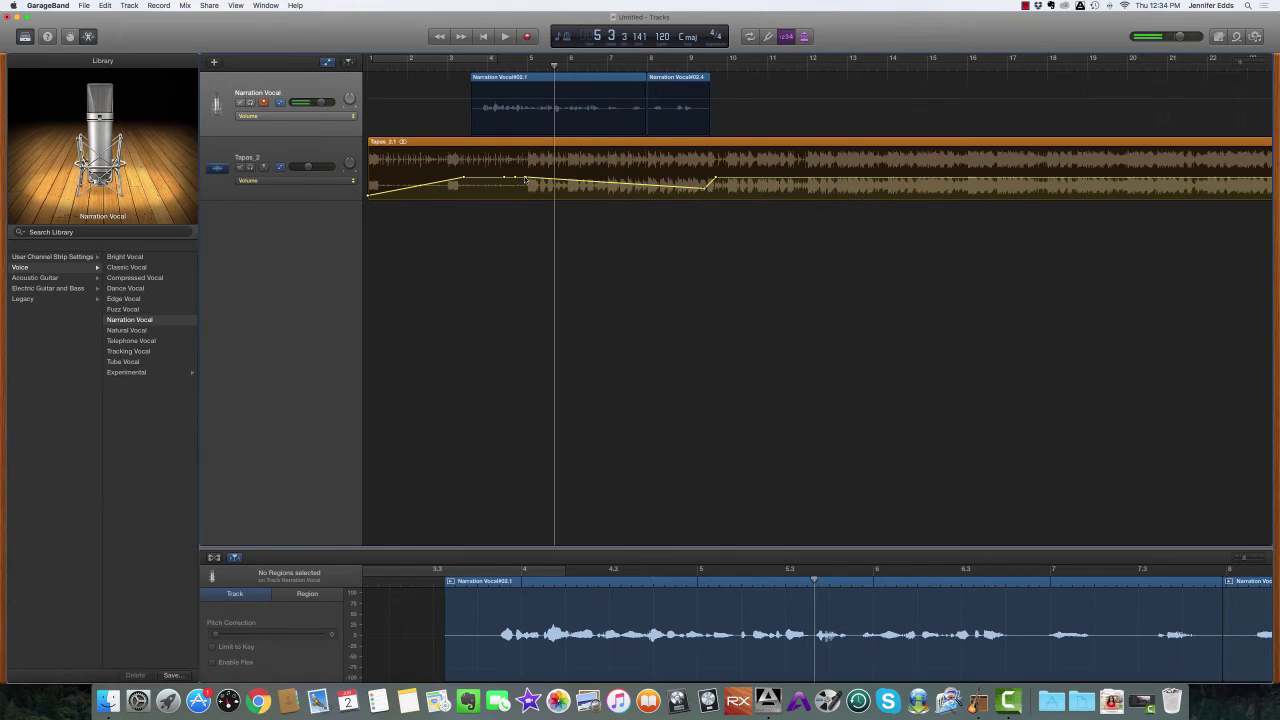
pyautogui.moveTo(528, 178); pyautogui.dragTo(525, 189)
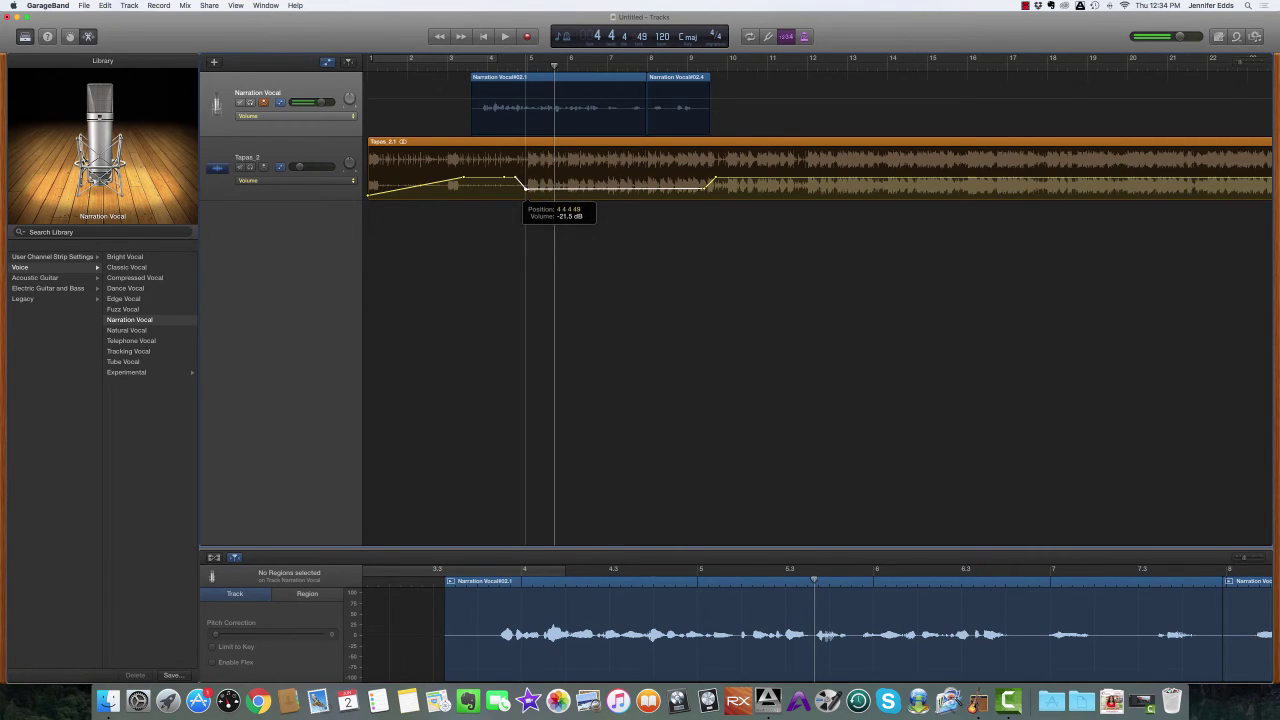
pyautogui.moveTo(526, 188); pyautogui.dragTo(524, 182)
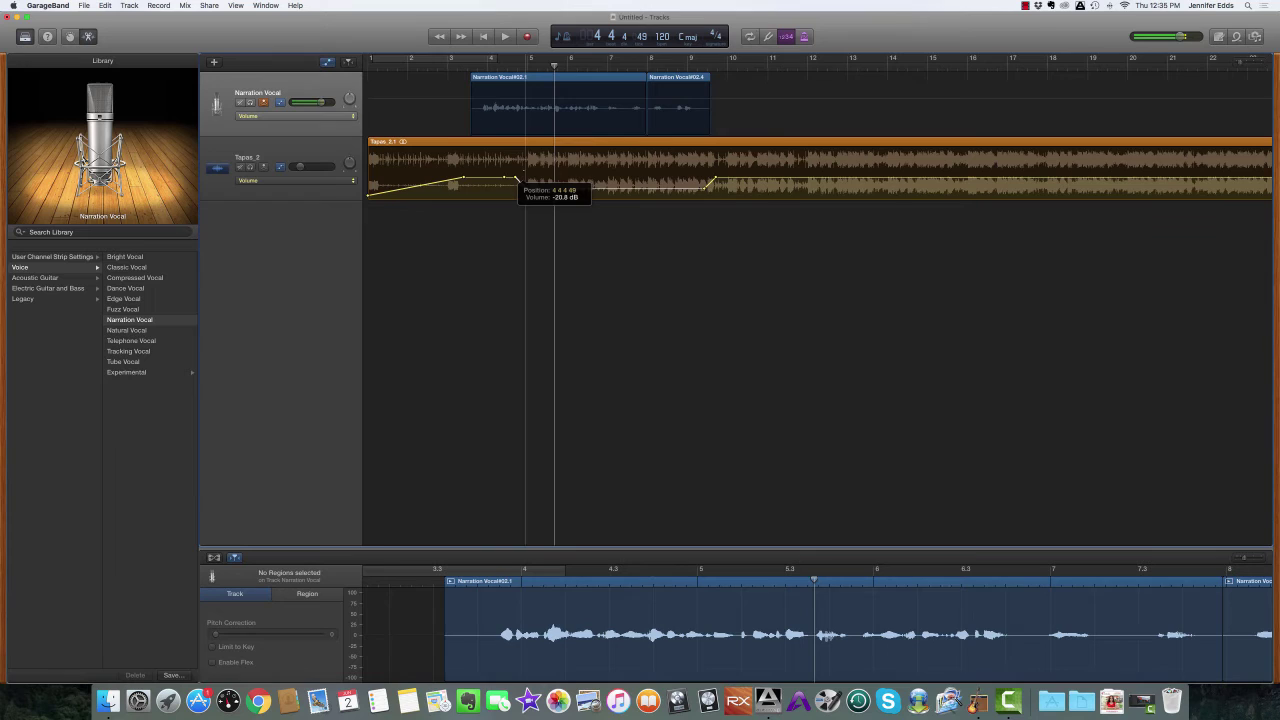
pyautogui.moveTo(524, 182); pyautogui.dragTo(523, 184)
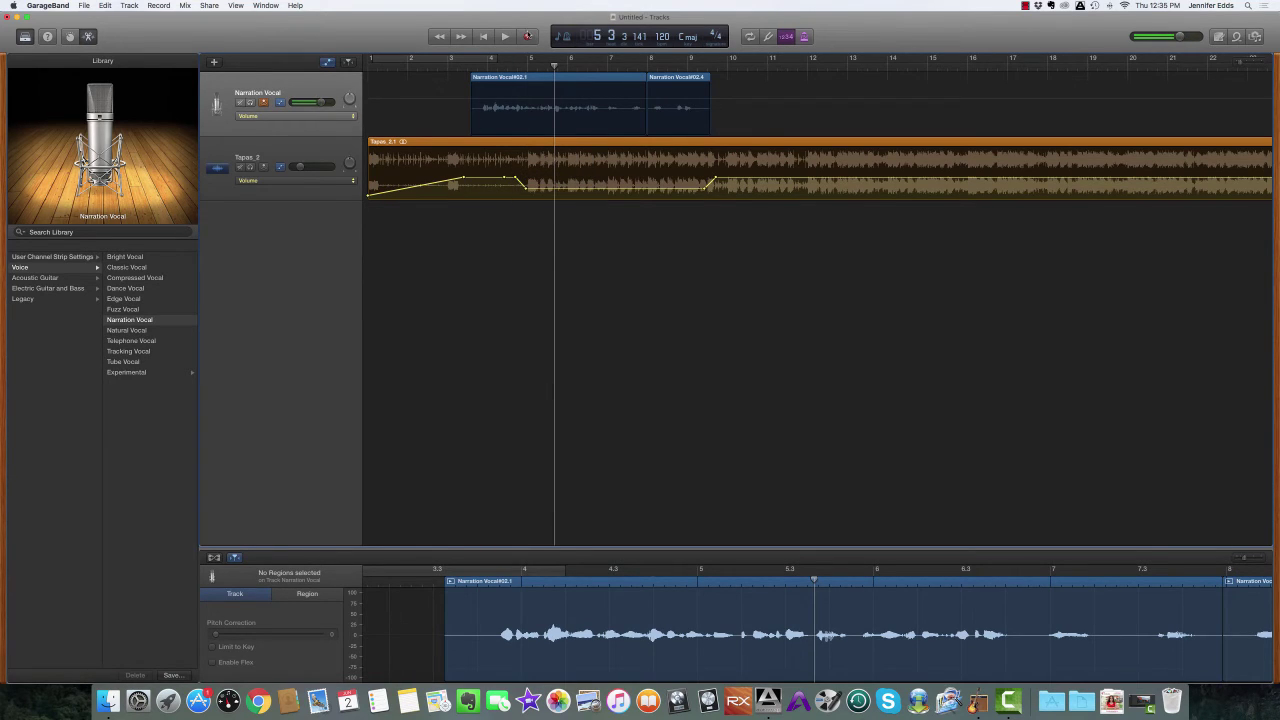
pyautogui.click(484, 37)
pyautogui.press('space')
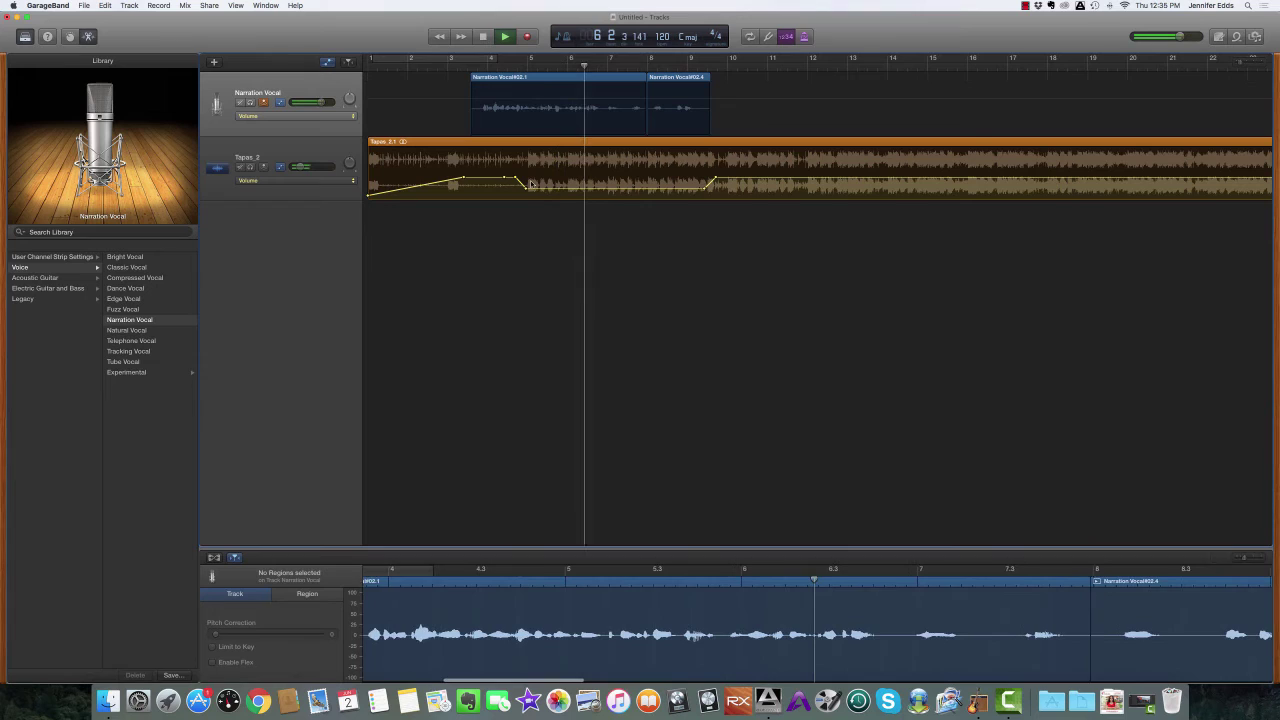
pyautogui.press('space')
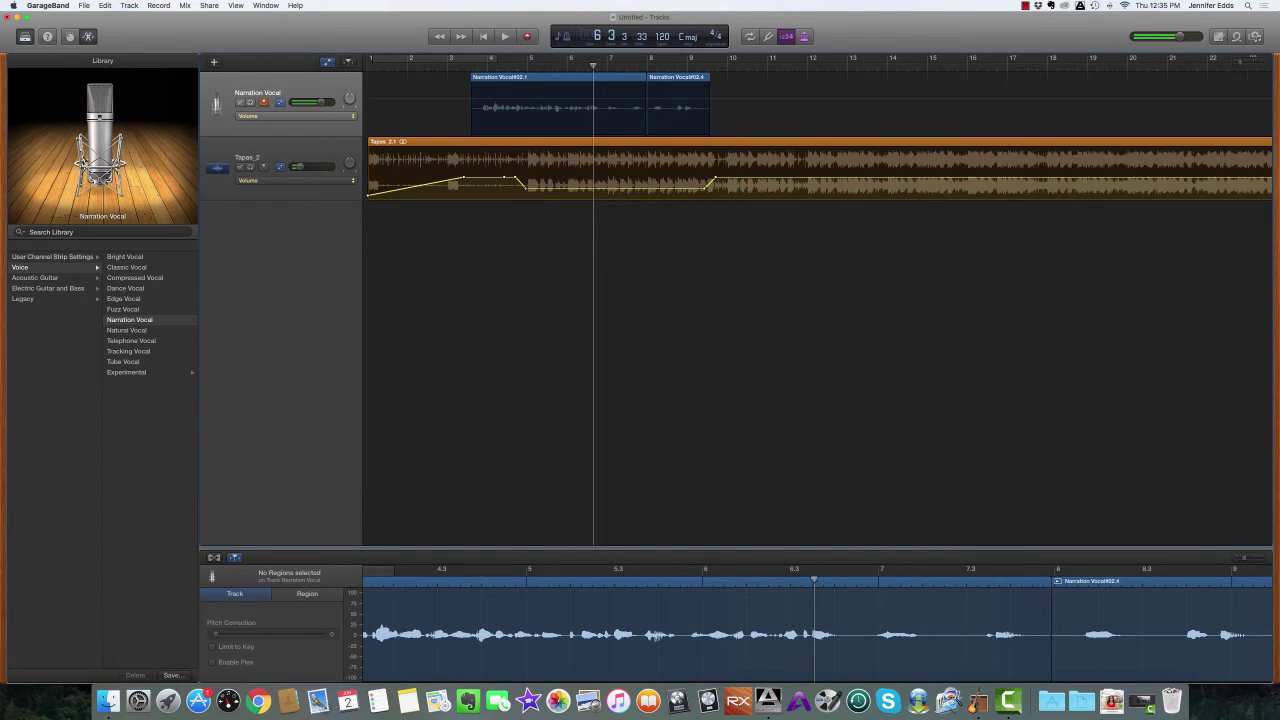
# Step: Nudge the bar 5 and 9 points up and move the recovery point to -8.2 dB near bar 9.4
pyautogui.click(525, 187)
pyautogui.moveTo(525, 187); pyautogui.dragTo(525, 185)
pyautogui.moveTo(706, 190); pyautogui.dragTo(706, 188)
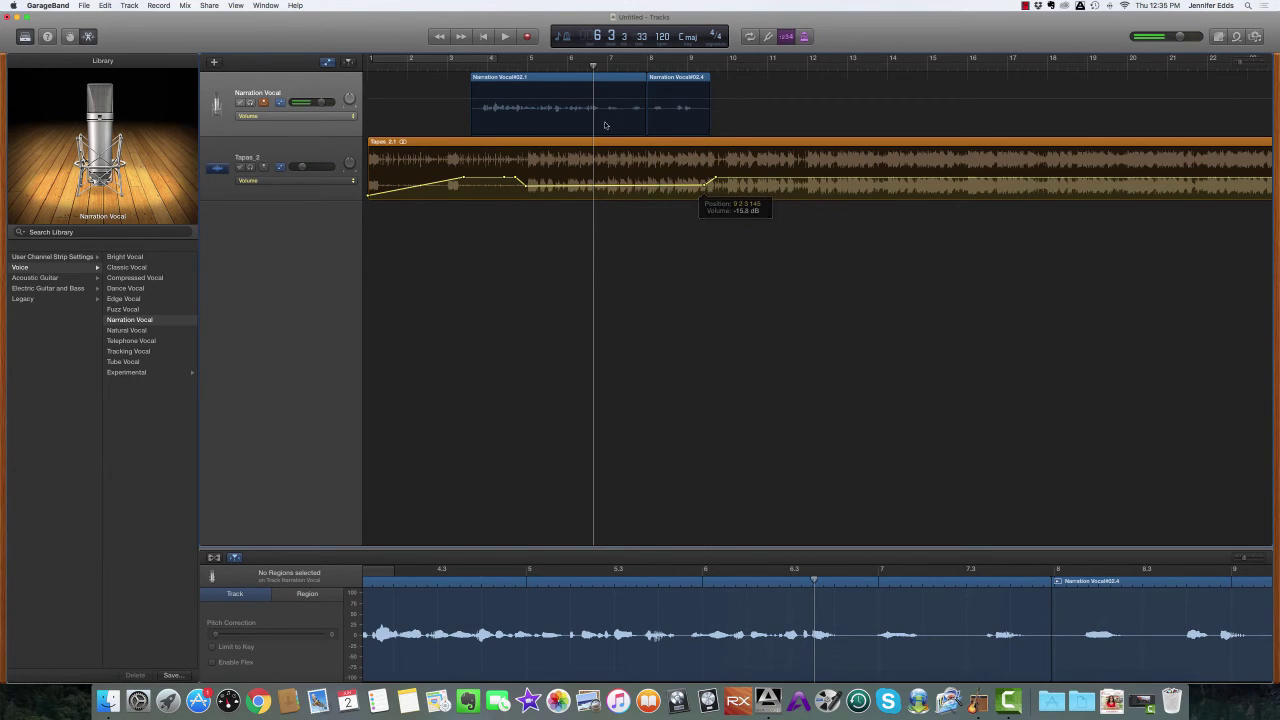
pyautogui.click(452, 67)
pyautogui.press('space')
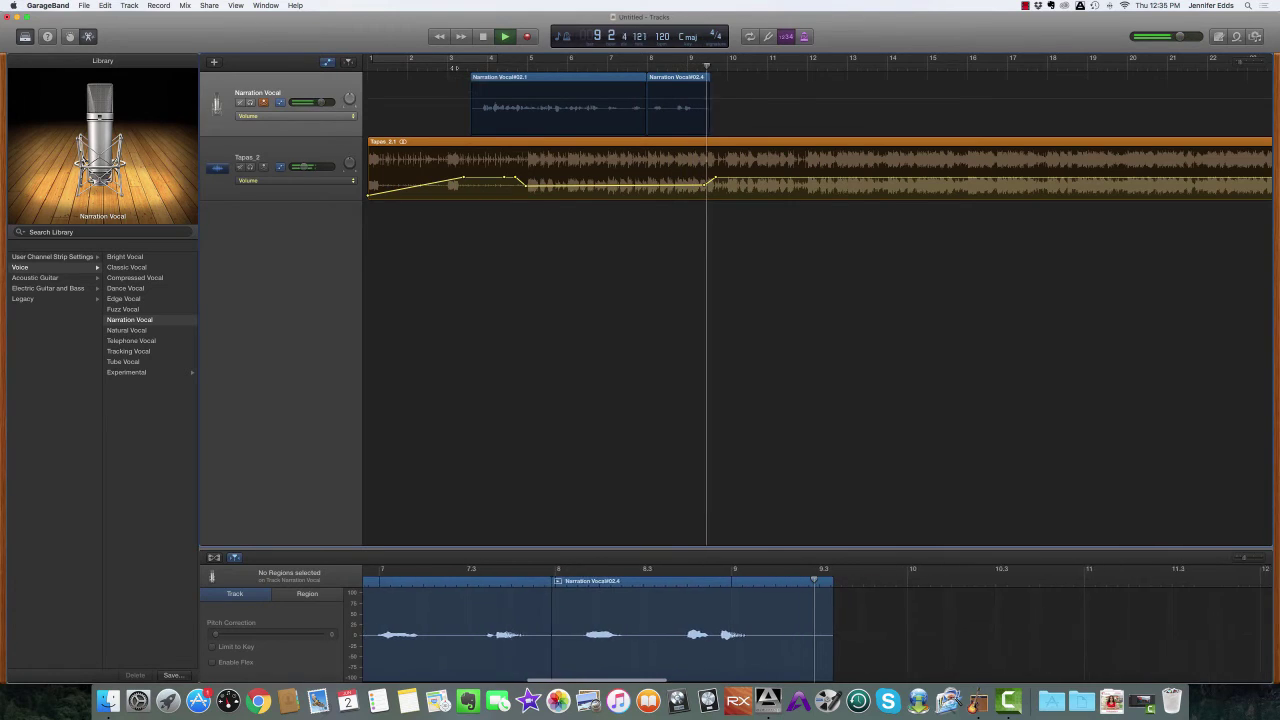
pyautogui.press('space')
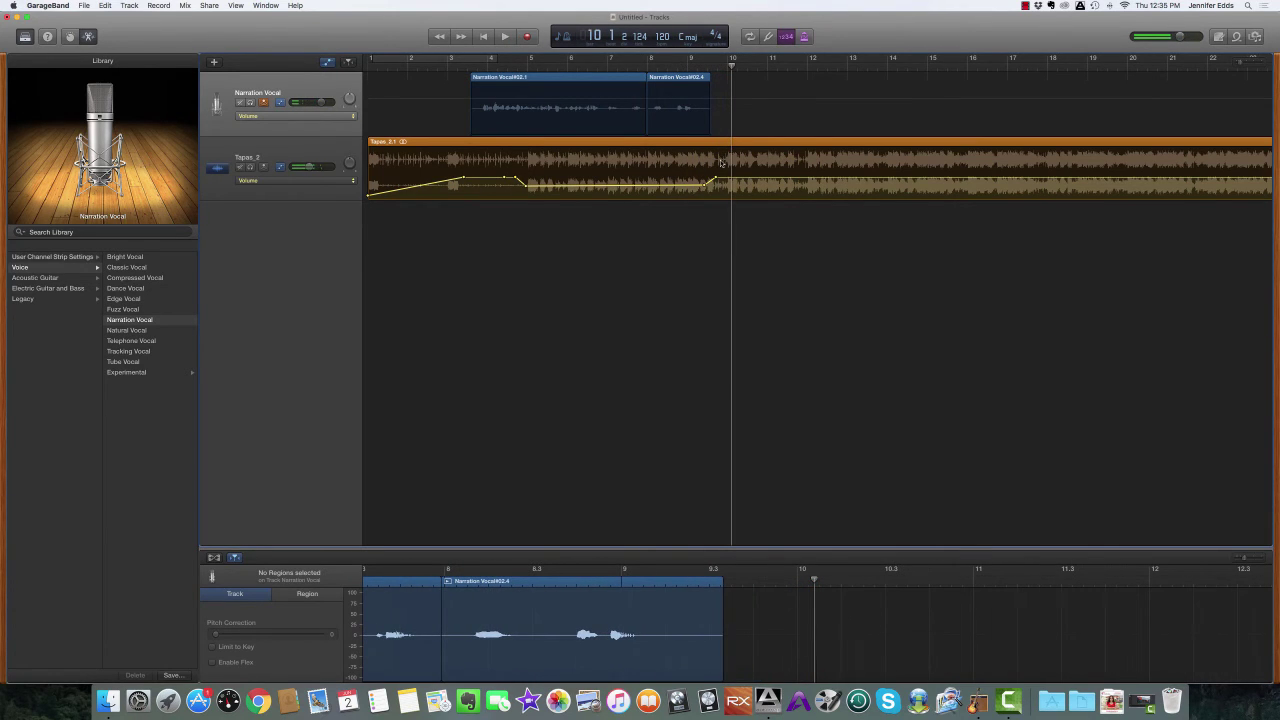
pyautogui.moveTo(716, 181); pyautogui.dragTo(727, 178)
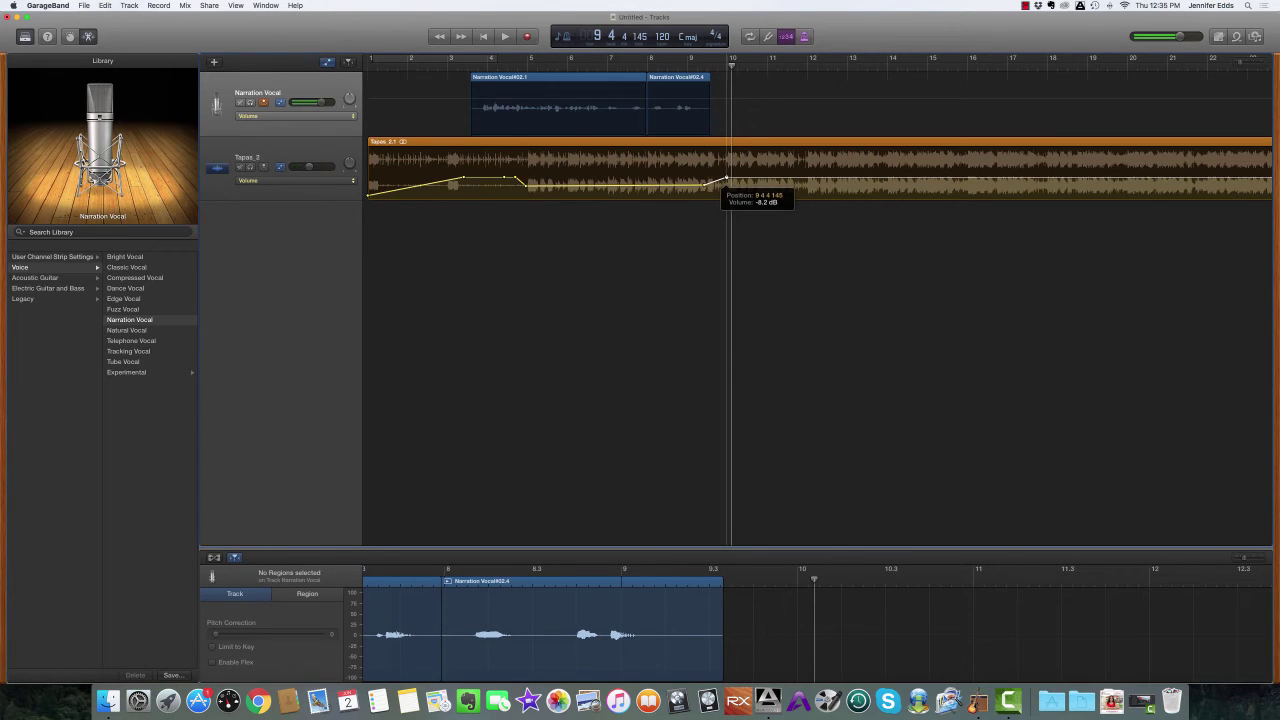
pyautogui.click(602, 68)
pyautogui.press('space')
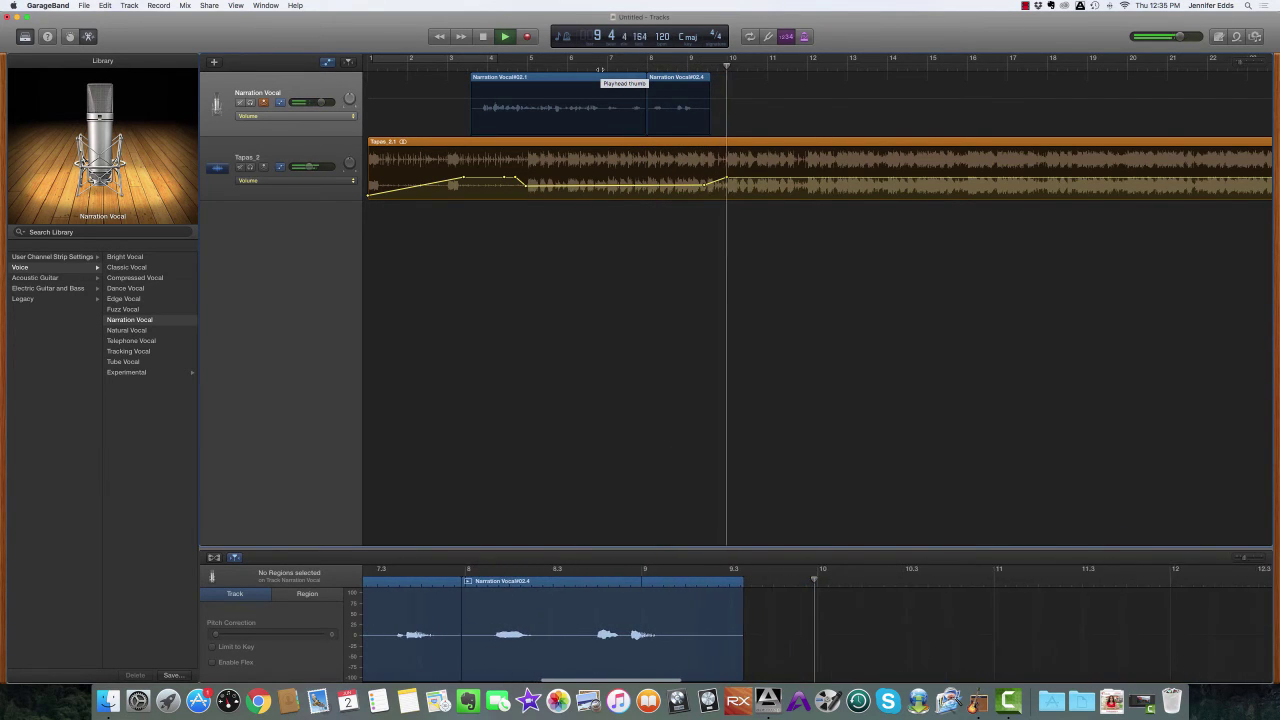
# Step: Split the Tapas_2.1 region at the playhead near bar 12 and delete the part after it
pyautogui.press('space')
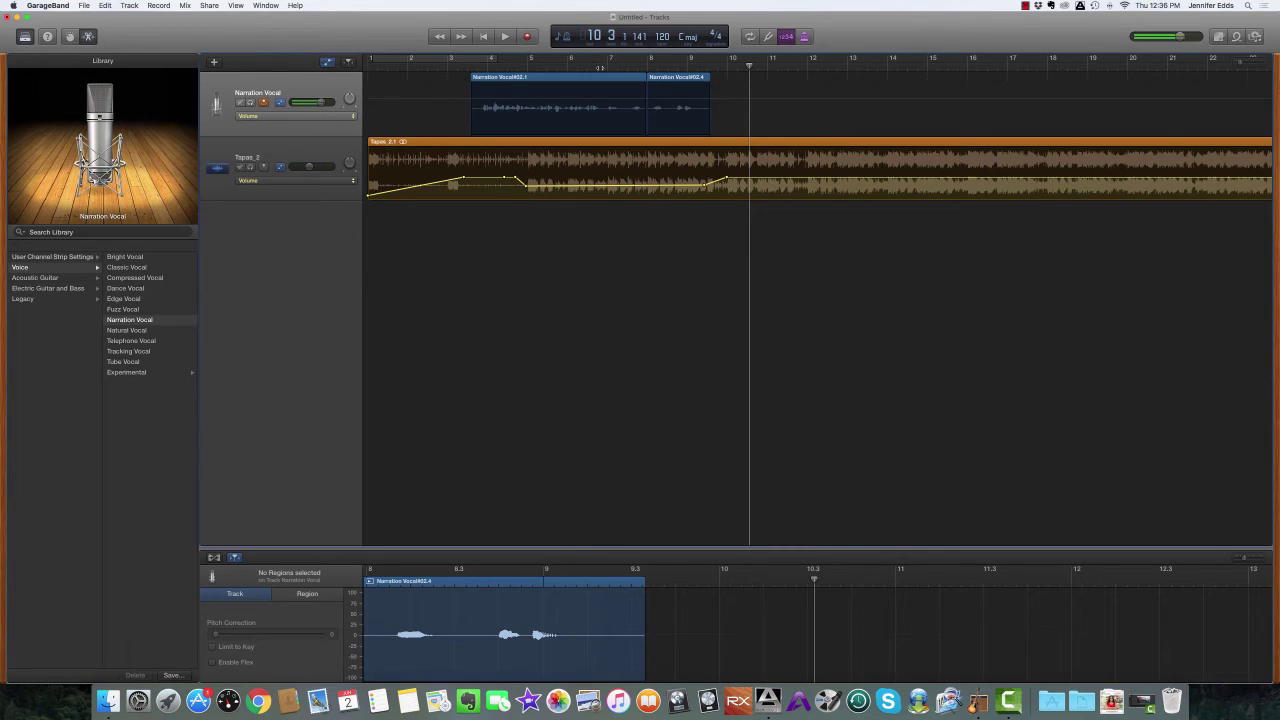
pyautogui.hscroll(8, 816, 85)
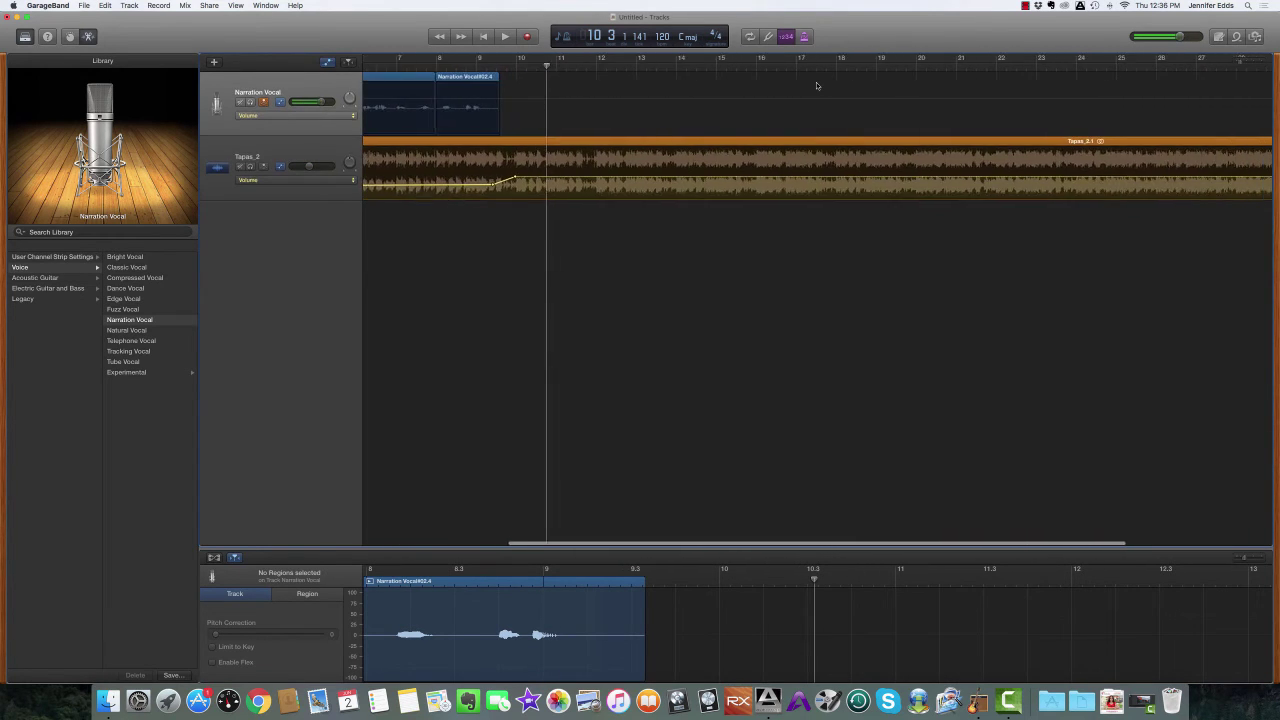
pyautogui.hscroll(6, 816, 85)
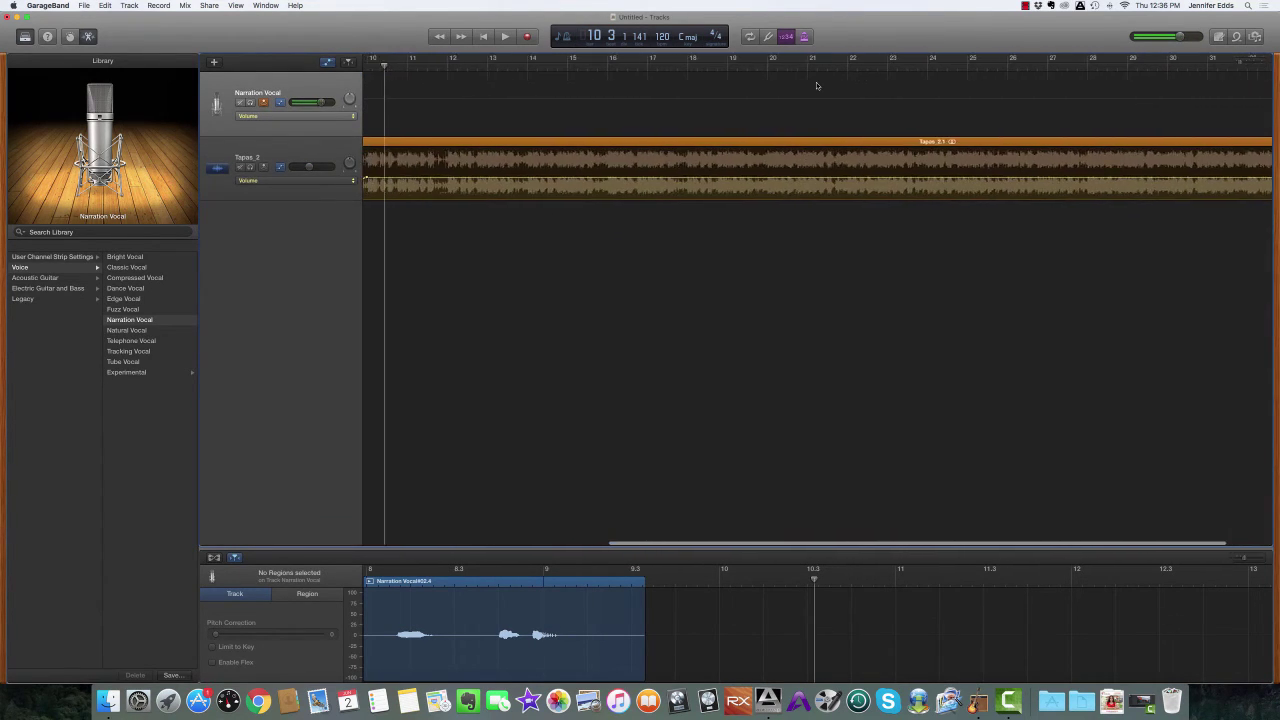
pyautogui.hscroll(-8, 816, 85)
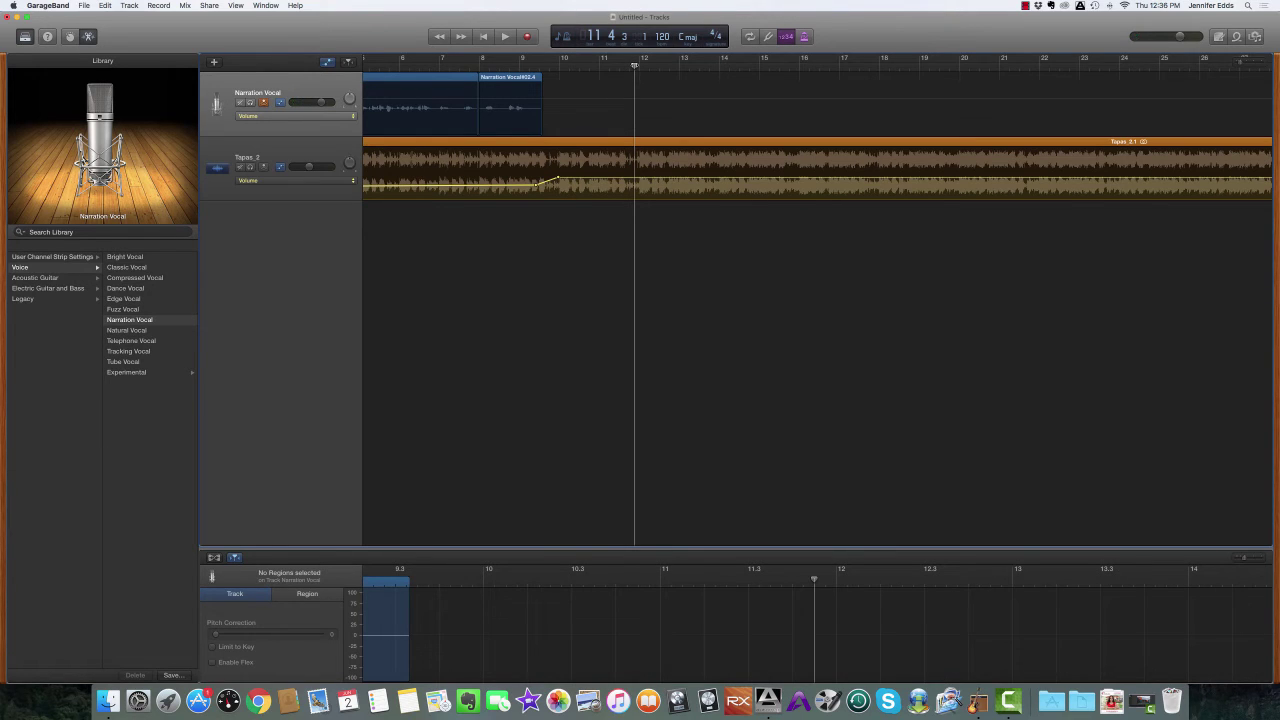
pyautogui.click(641, 137)
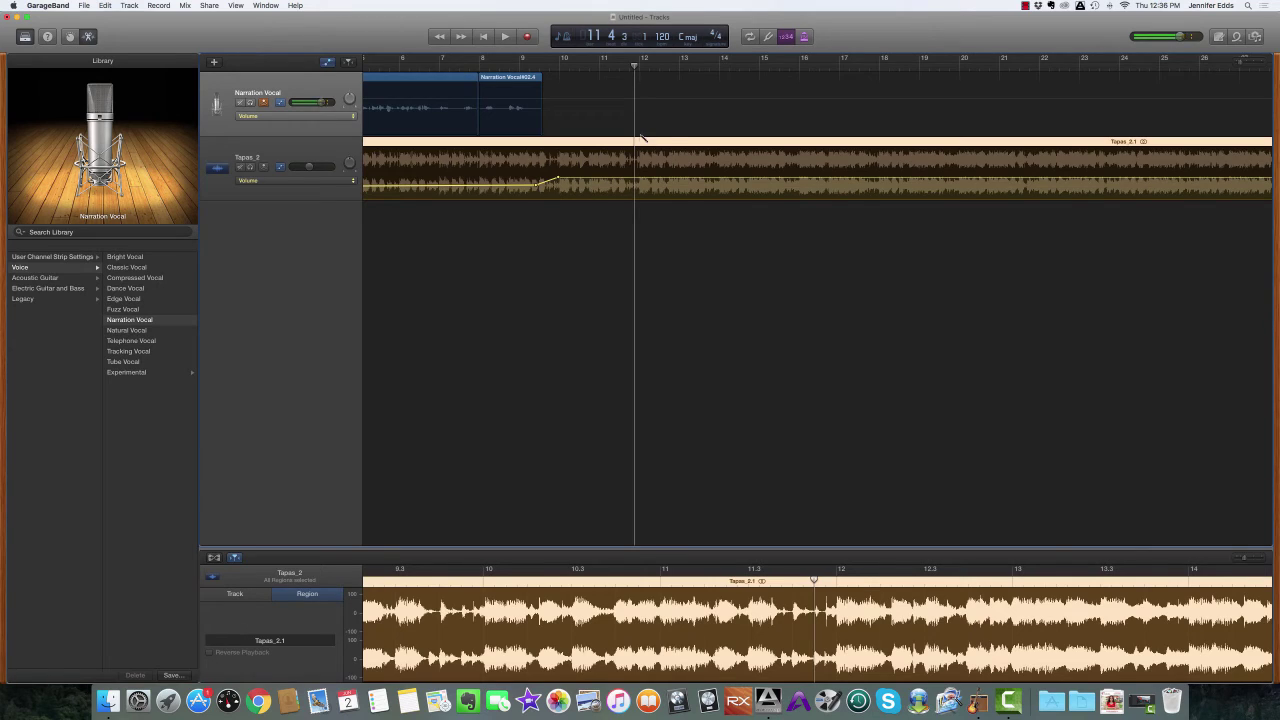
pyautogui.press('super+t')
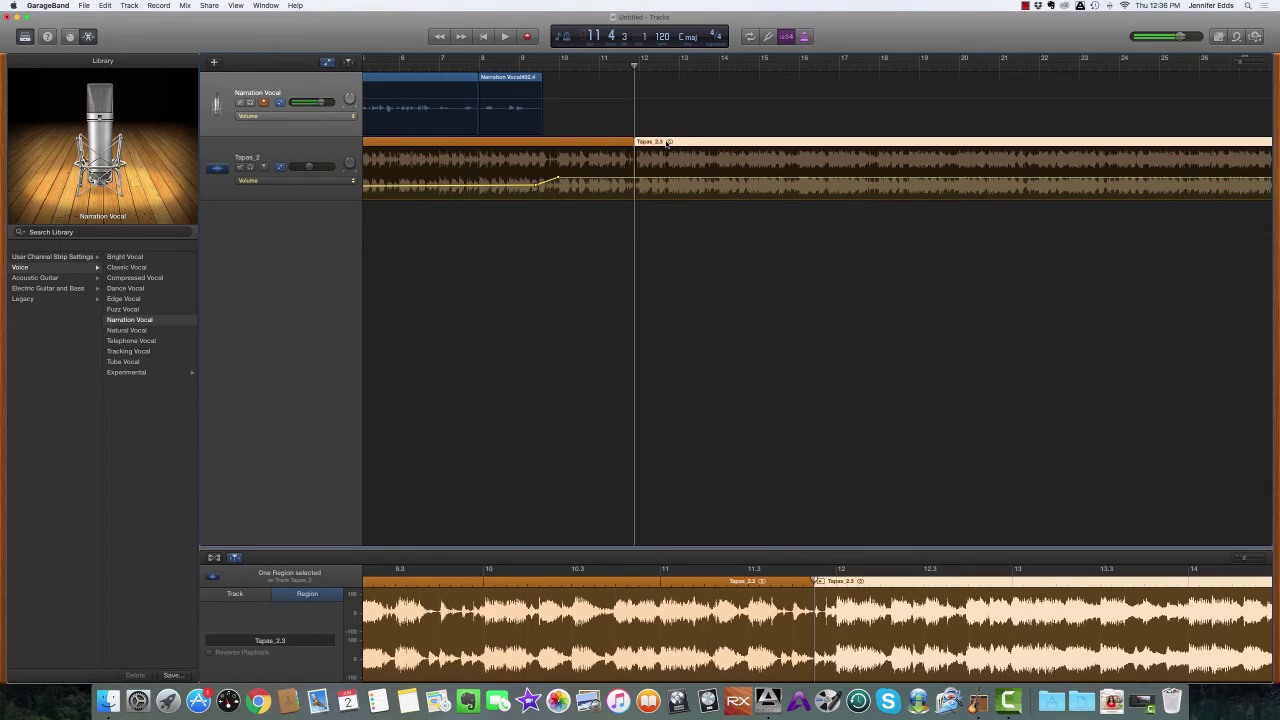
pyautogui.press('Delete')
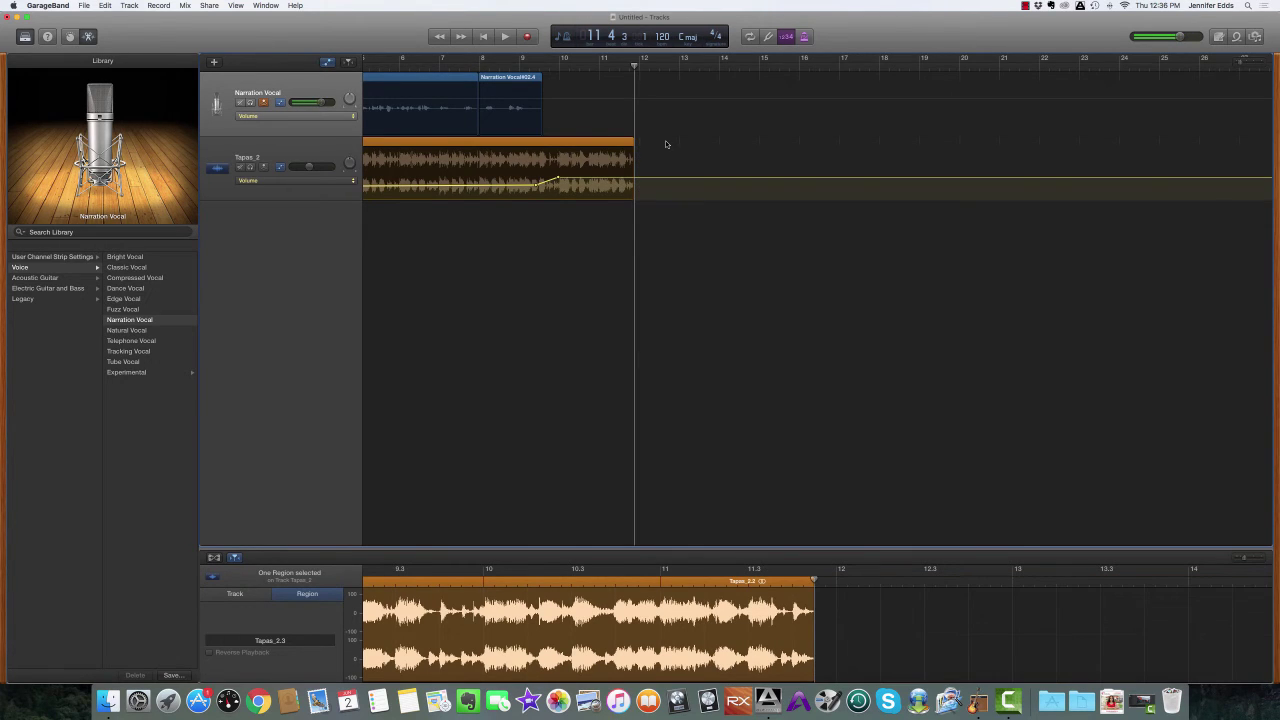
pyautogui.click(500, 65)
pyautogui.press('space')
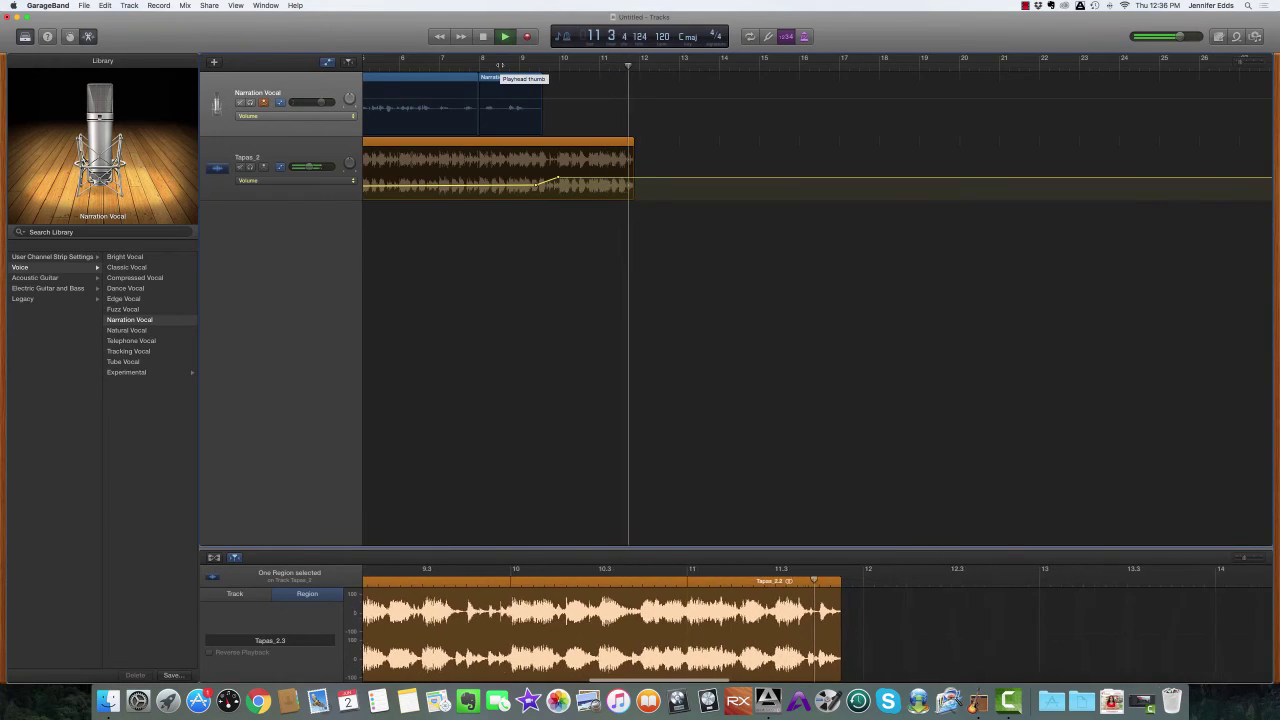
# Step: Drag the last Tapas_2 volume point down to -31.7 dB and play from bar 8 to hear the fade-out
pyautogui.press('space')
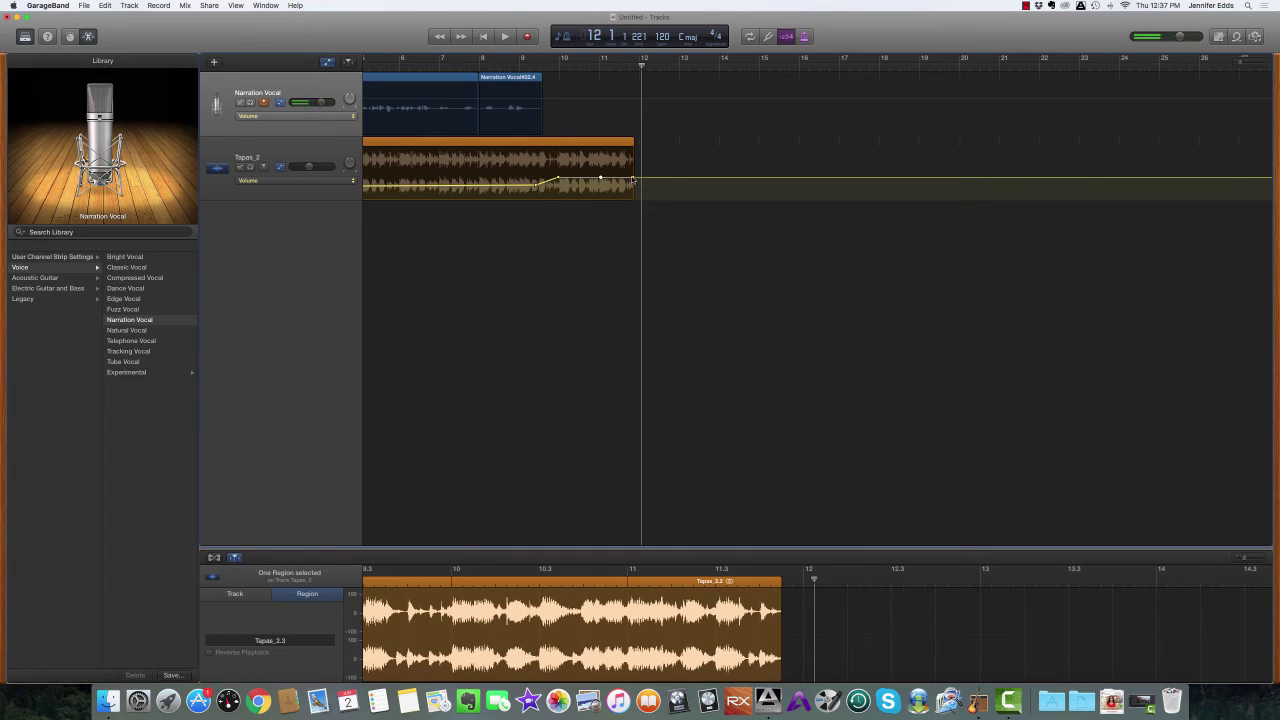
pyautogui.moveTo(632, 180); pyautogui.dragTo(632, 196)
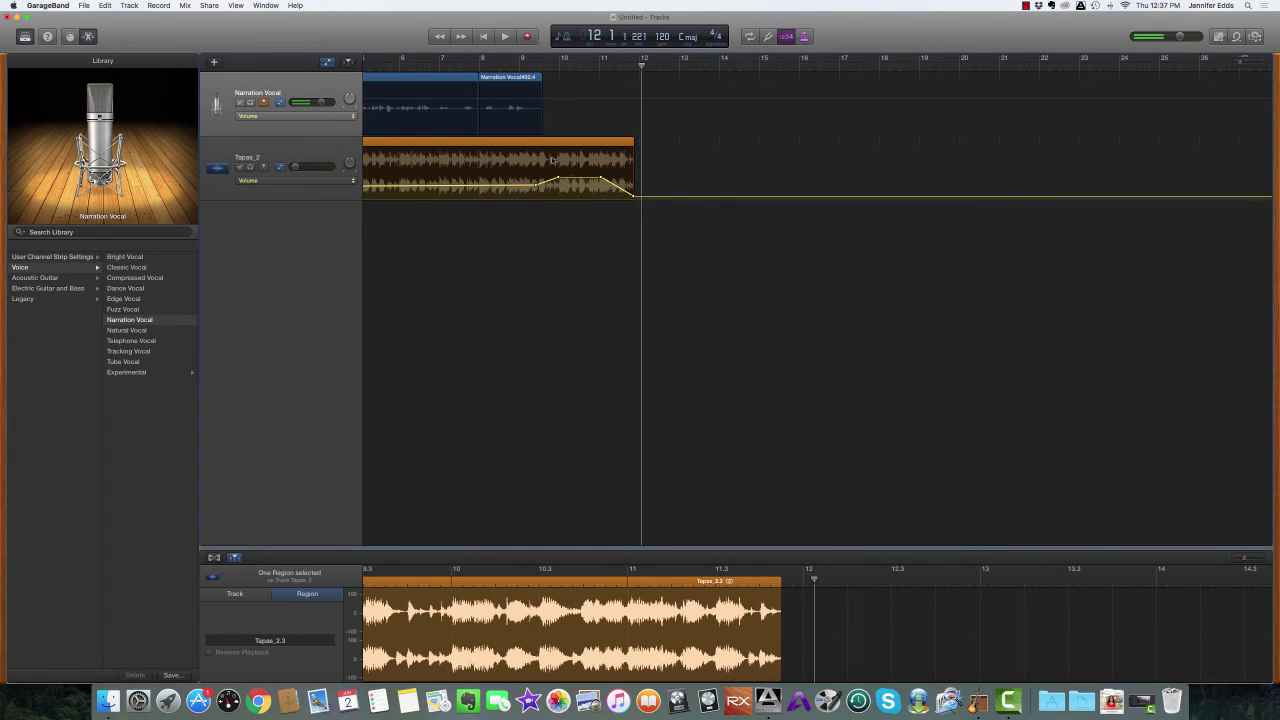
pyautogui.click(490, 64)
pyautogui.press('space')
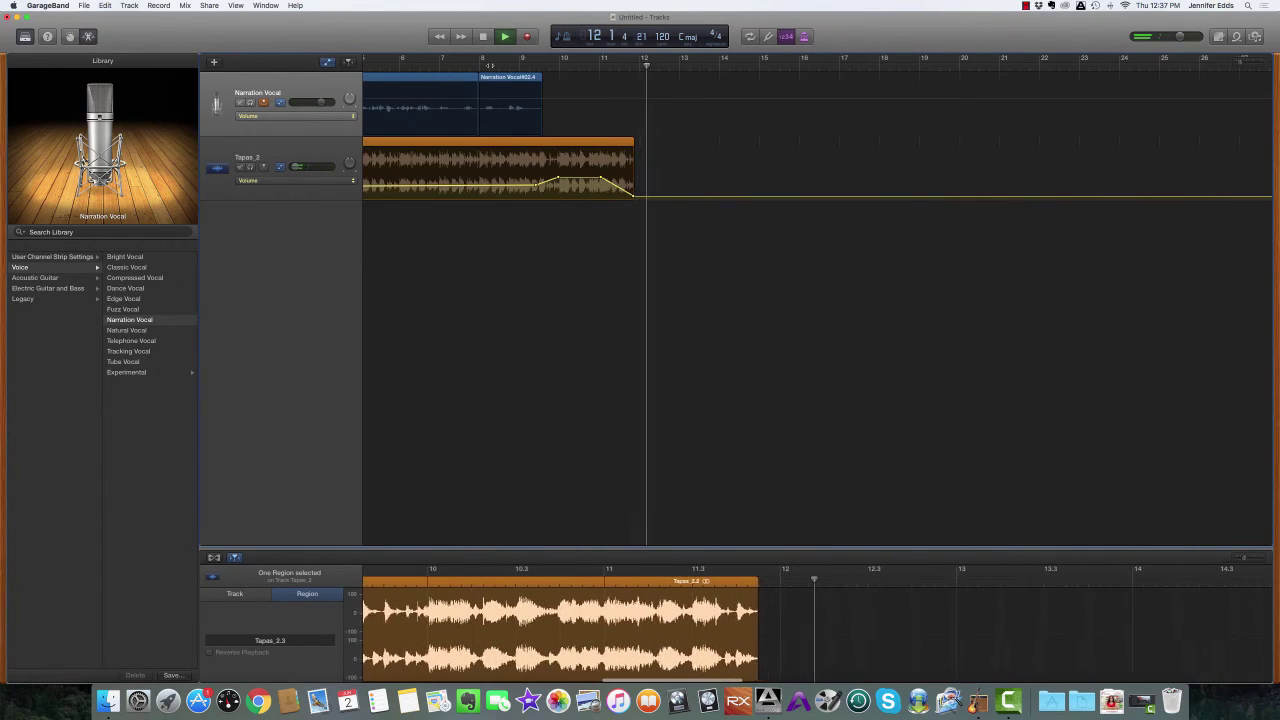
pyautogui.press('space')
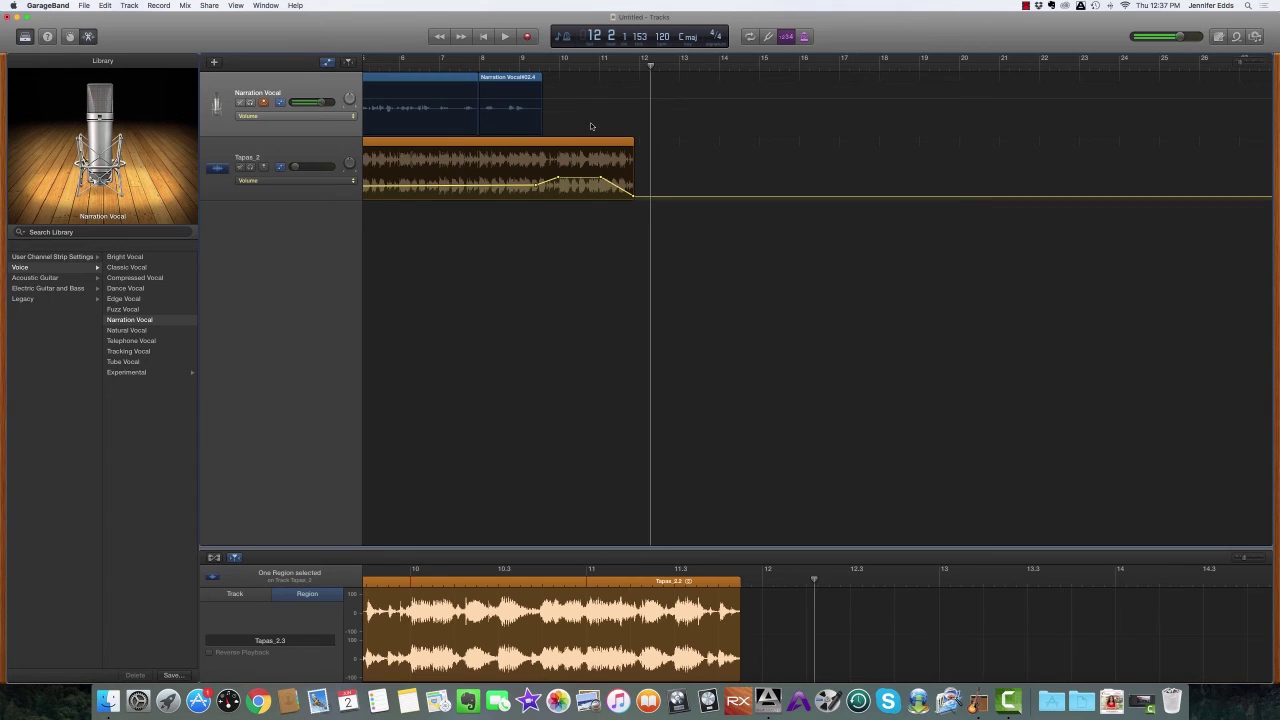
# Step: Set up Export Song to Disk as 'Test 2 mix', MP3 at Medium Quality 128 kBit/s
pyautogui.click(485, 37)
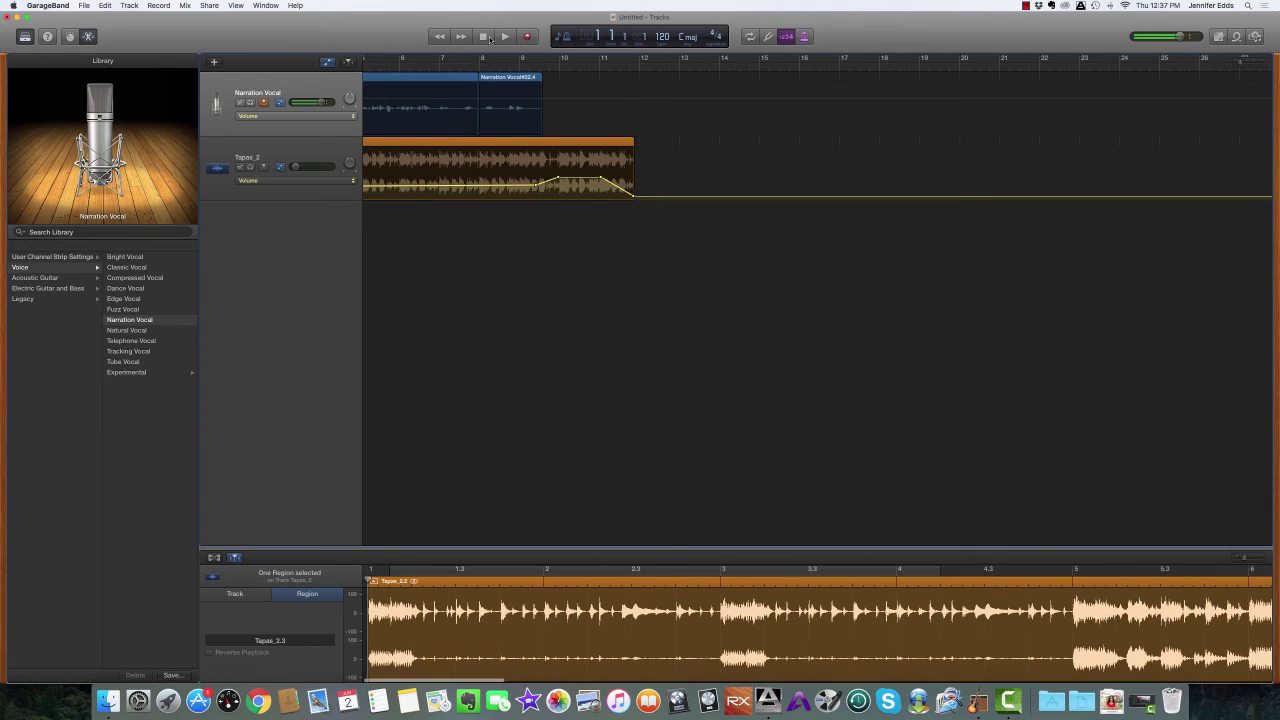
pyautogui.hscroll(-5, 415, 63)
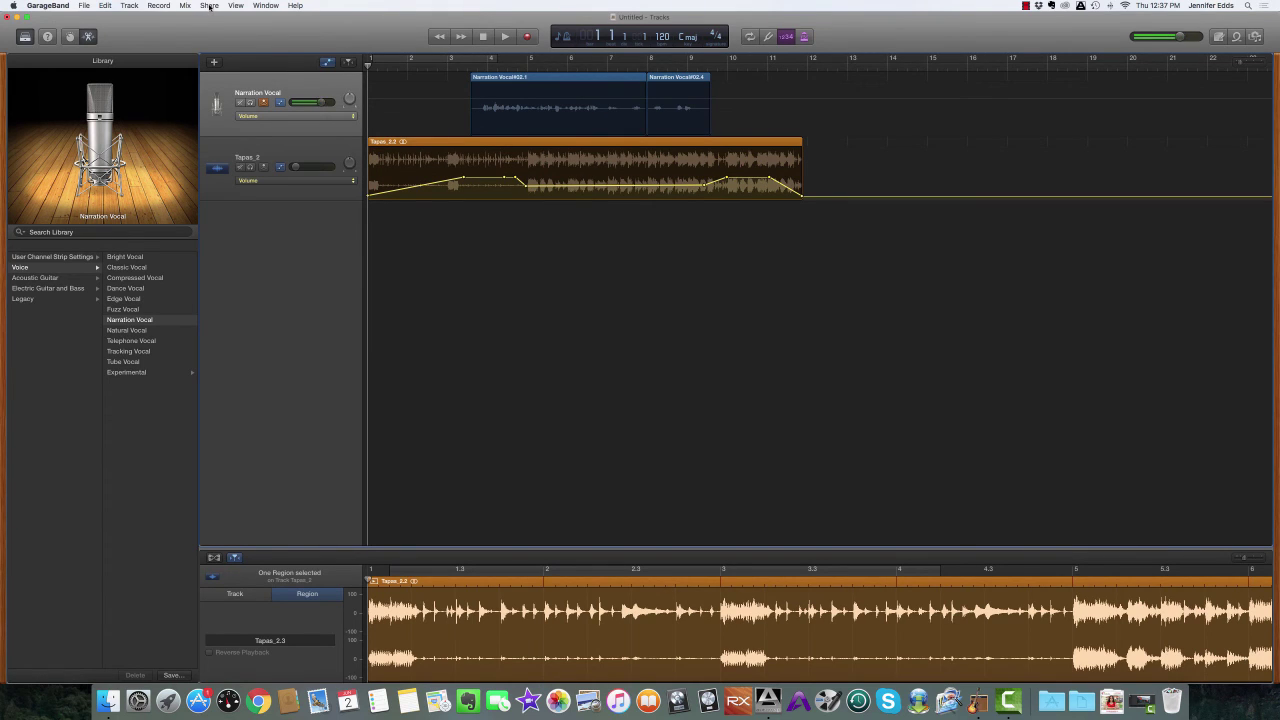
pyautogui.click(209, 6)
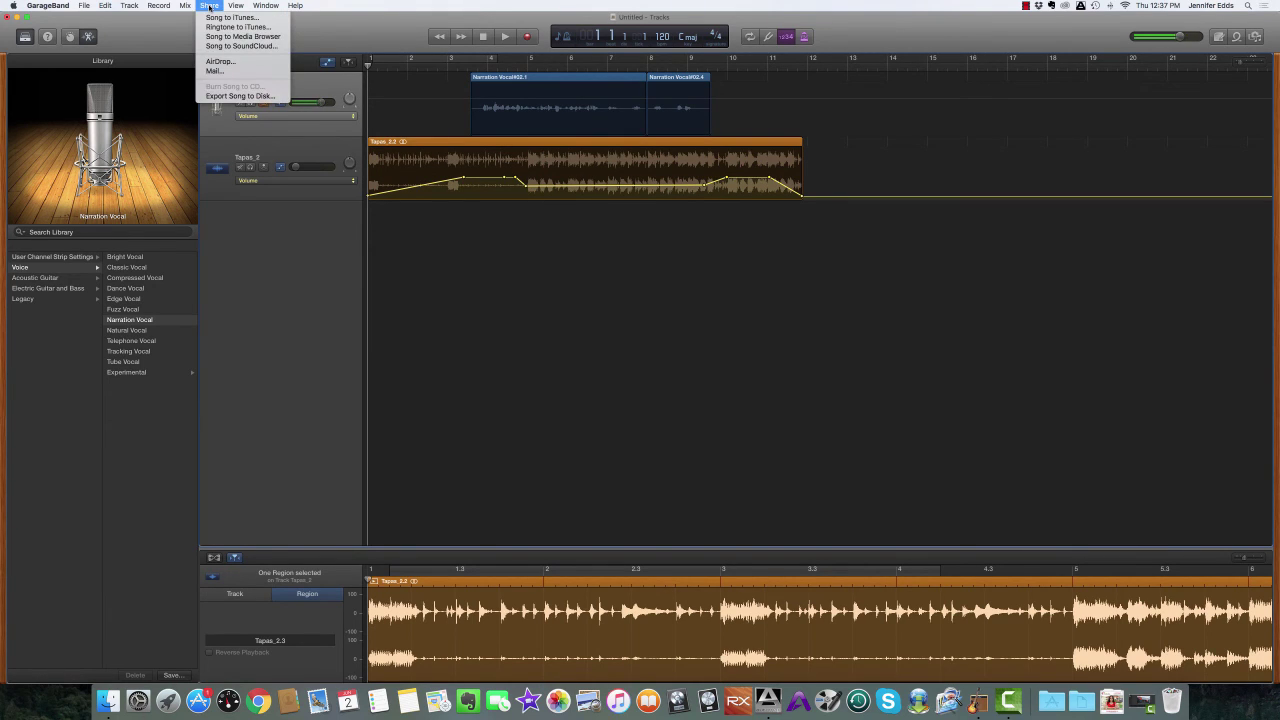
pyautogui.click(237, 97)
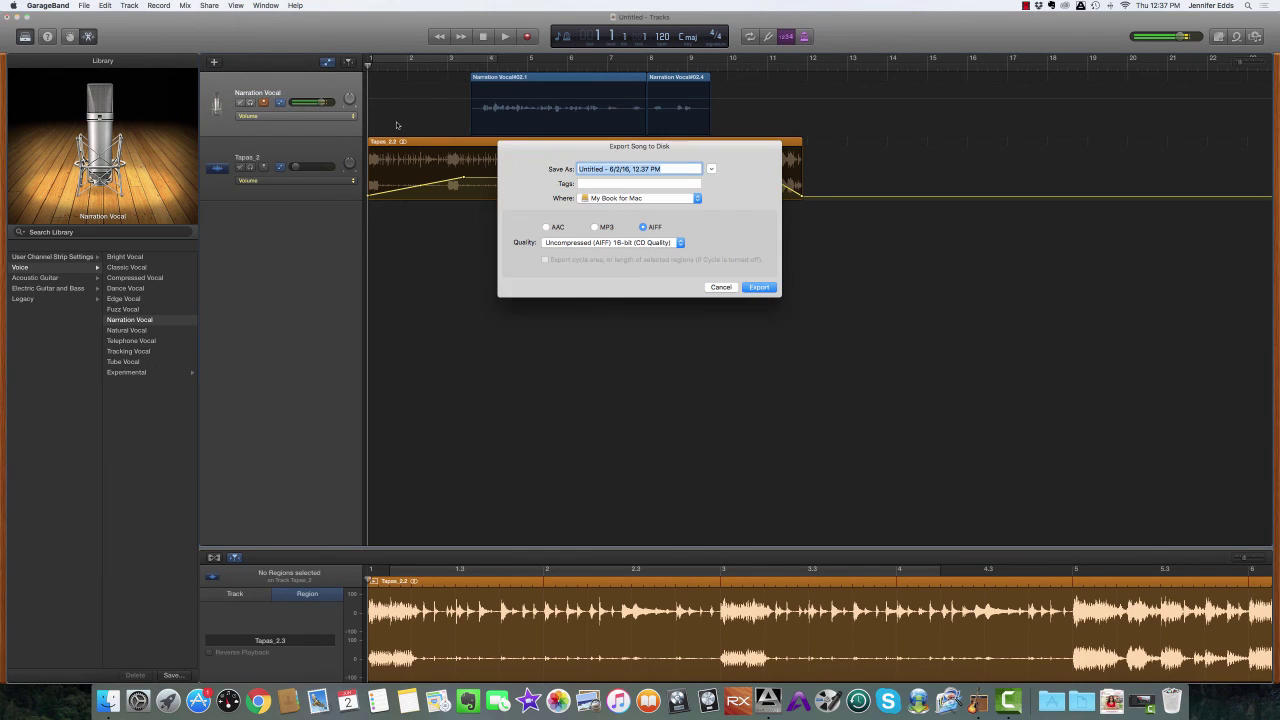
pyautogui.press('BackSpace')
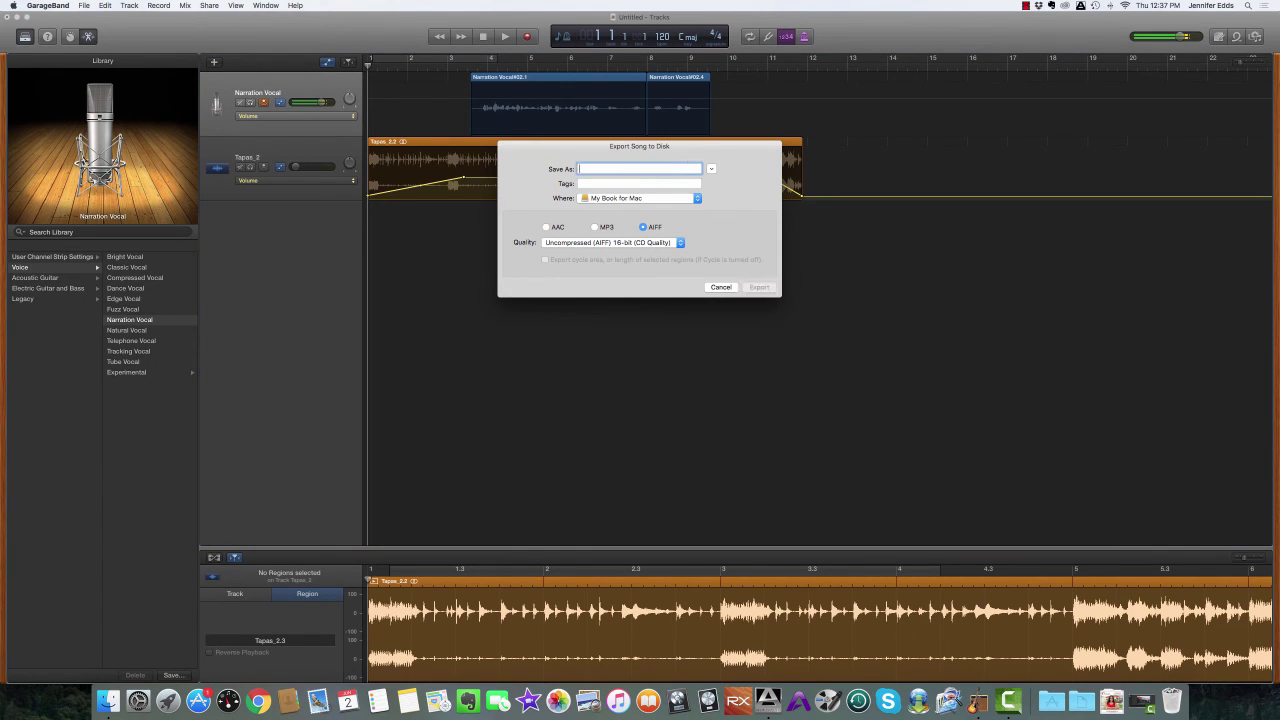
pyautogui.write('Test 2 mix')
pyautogui.click(595, 228)
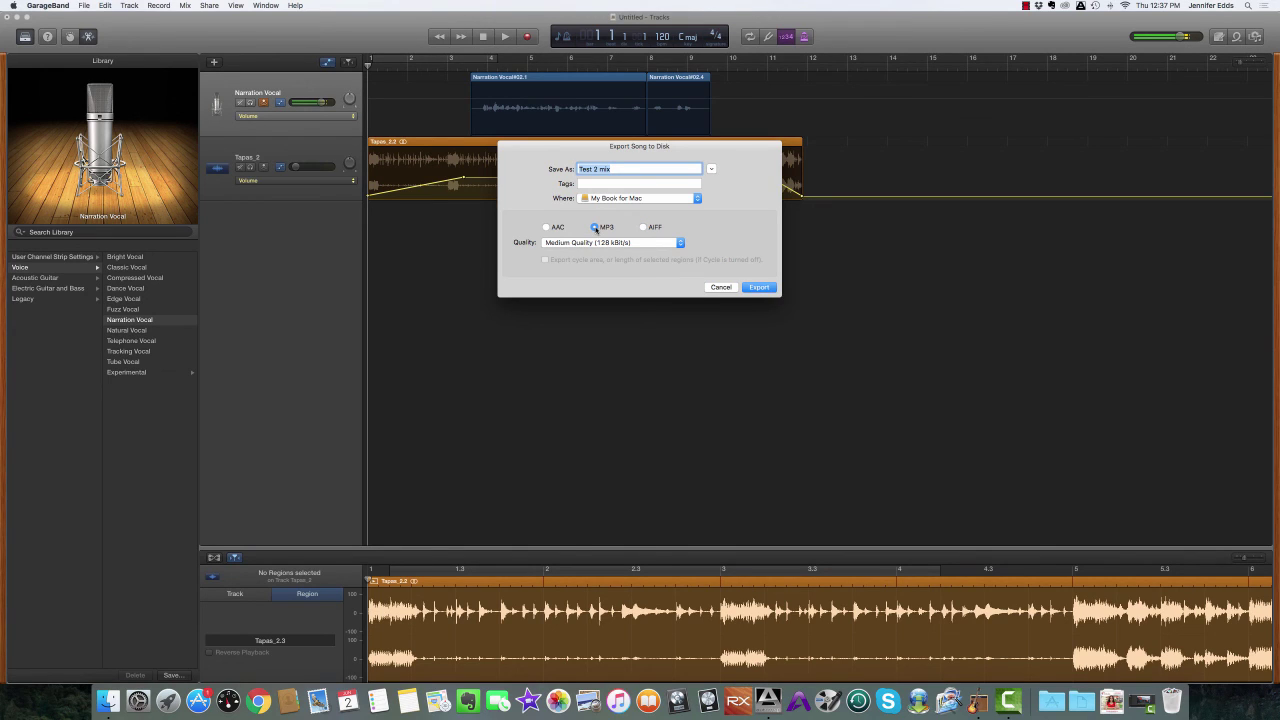
pyautogui.click(644, 228)
pyautogui.click(596, 228)
# Step: Export the 'Test 2 mix' MP3 and wait for the bounce to finish
pyautogui.click(758, 287)
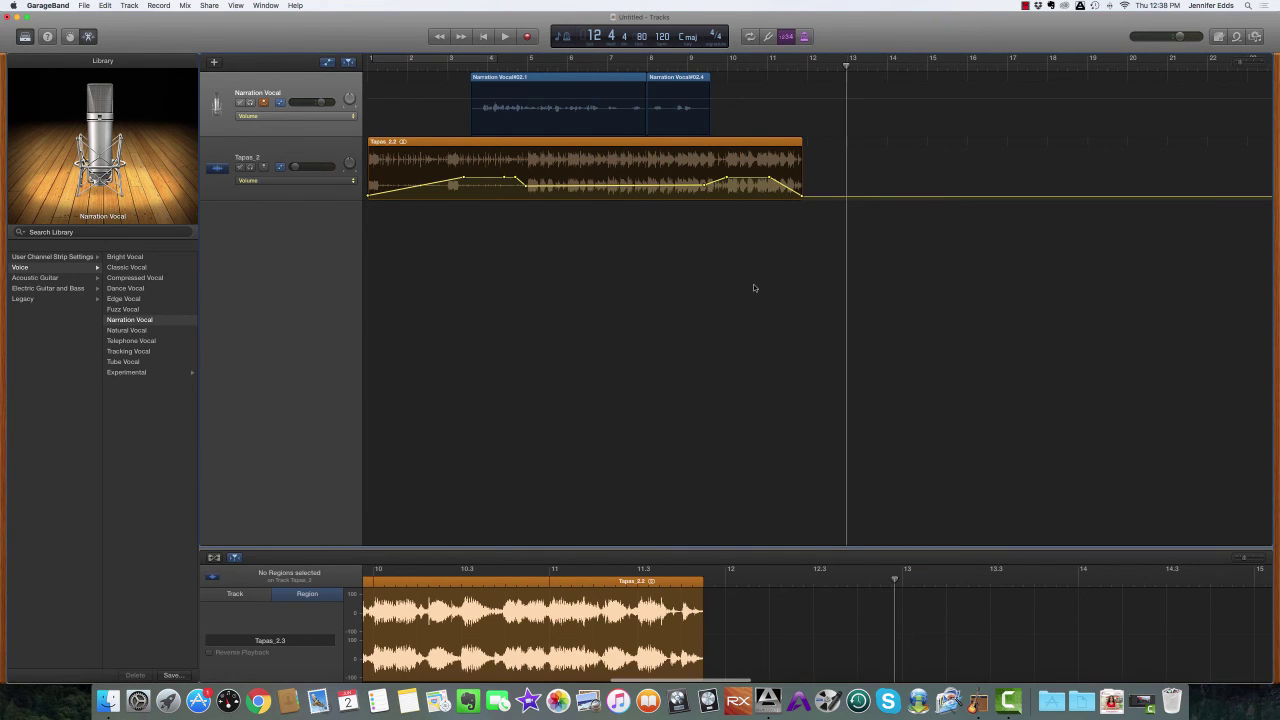